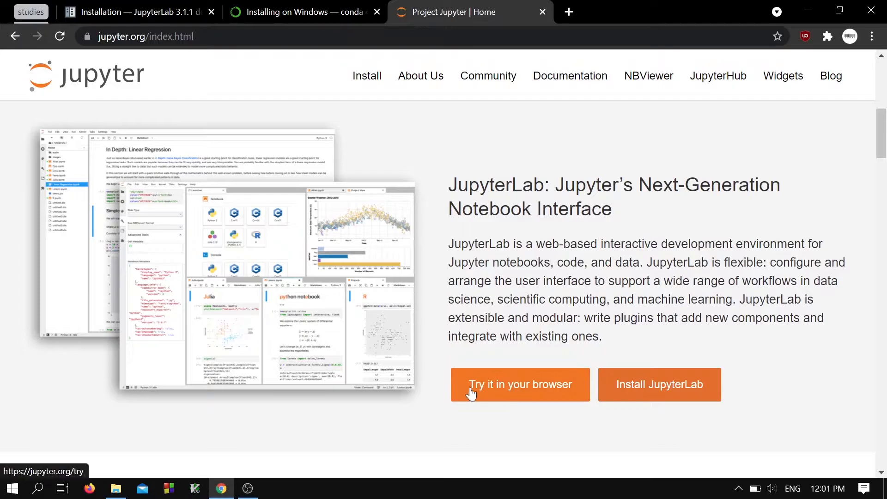
Step: Review the JupyterLab section of the Jupyter home page and the conda section of the JupyterLab installation docs
{"action": "scroll", "coordinate": [504, 411], "scroll_direction": "down", "scroll_amount": 1}
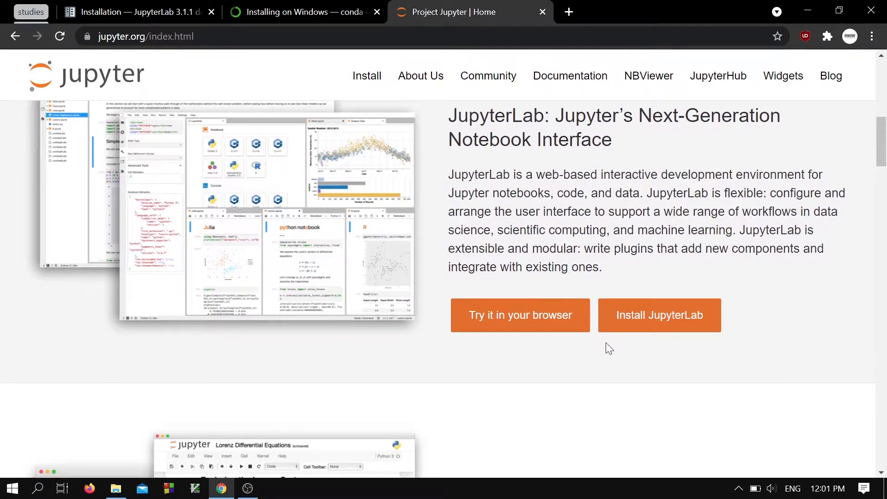
{"action": "scroll", "coordinate": [605, 342], "scroll_direction": "down", "scroll_amount": 10}
{"action": "scroll", "coordinate": [611, 347], "scroll_direction": "up", "scroll_amount": 10}
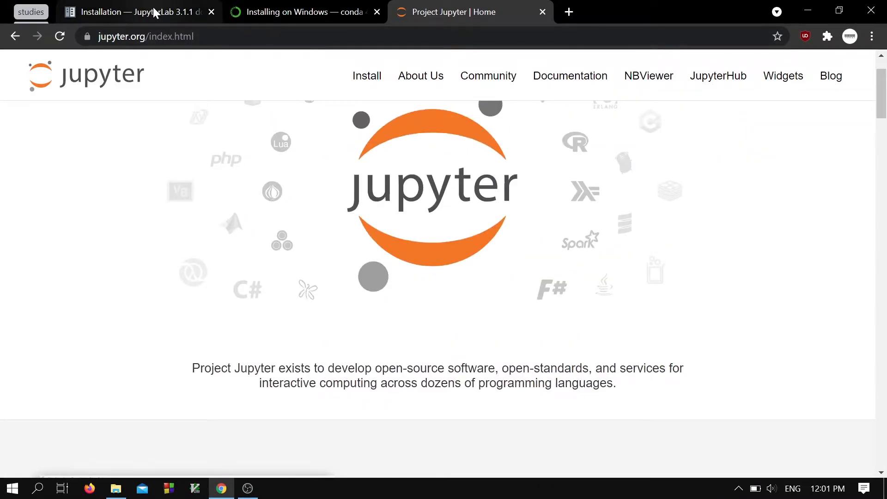
{"action": "left_click", "coordinate": [154, 7]}
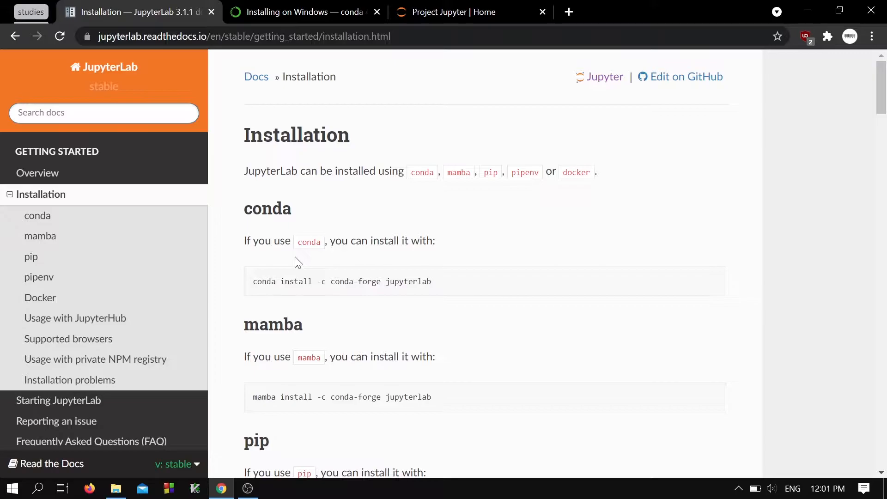
{"action": "left_click_drag", "start_coordinate": [245, 209], "coordinate": [297, 212]}
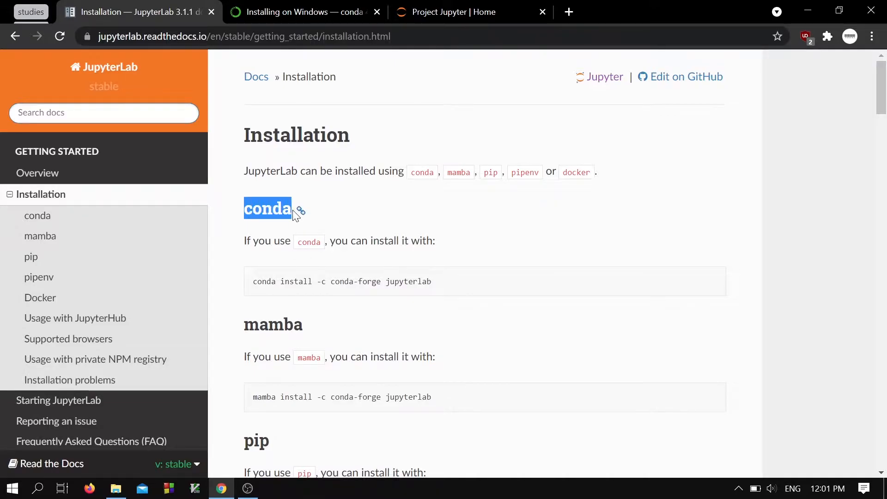
{"action": "left_click", "coordinate": [299, 214]}
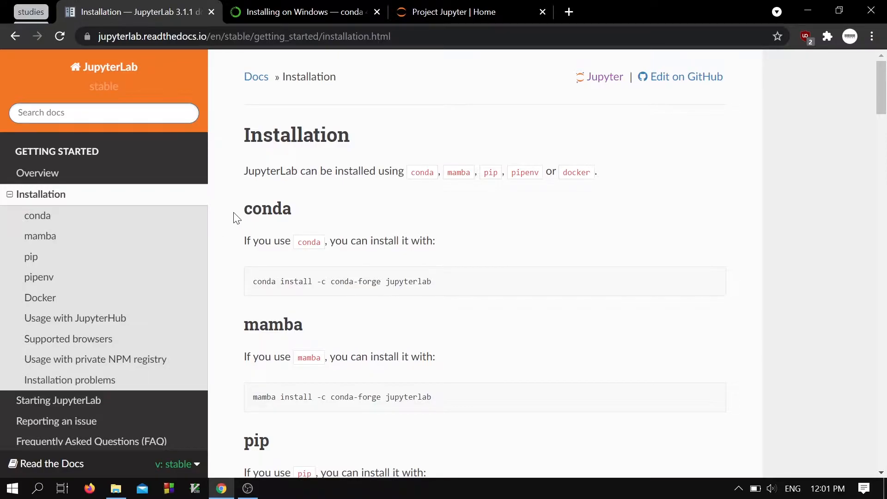
Step: Open the Miniconda installer page from conda's Installing on Windows guide
{"action": "left_click", "coordinate": [305, 9]}
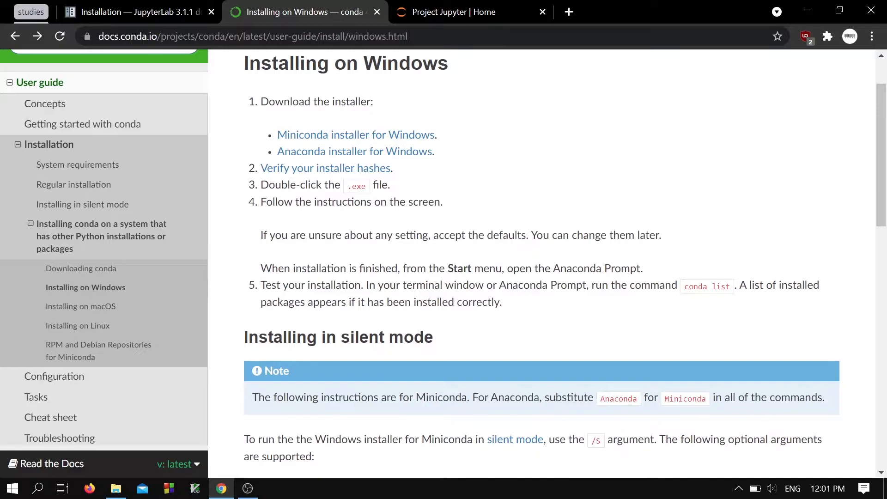
{"action": "scroll", "coordinate": [414, 147], "scroll_direction": "up", "scroll_amount": 2}
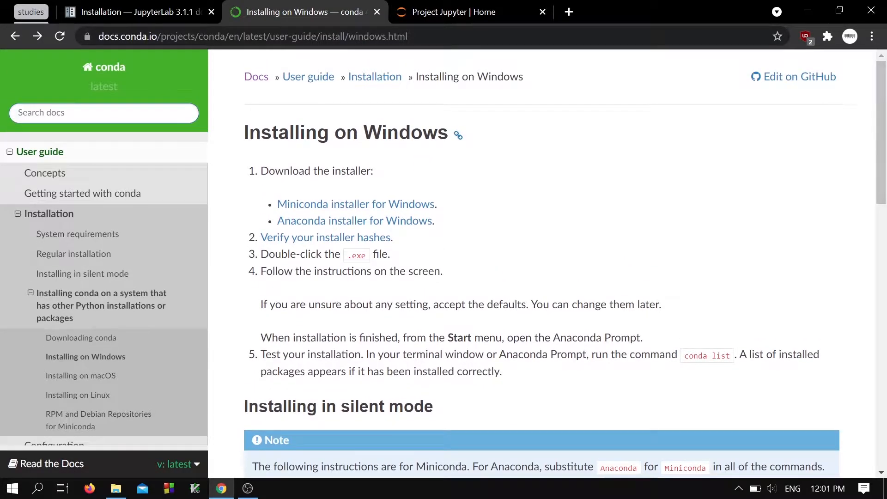
{"action": "left_click", "coordinate": [379, 208]}
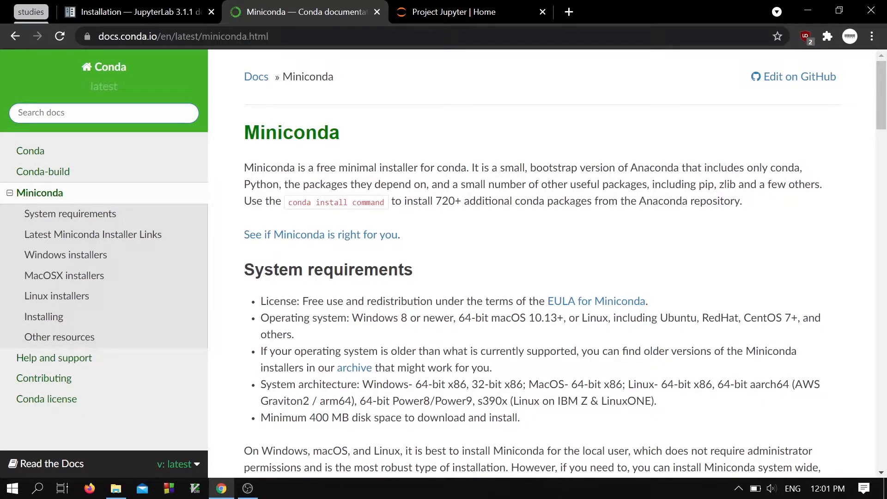
Step: Examine the Miniconda system requirements and the installer tables for Windows, MacOSX and Linux
{"action": "scroll", "coordinate": [473, 204], "scroll_direction": "down", "scroll_amount": 1}
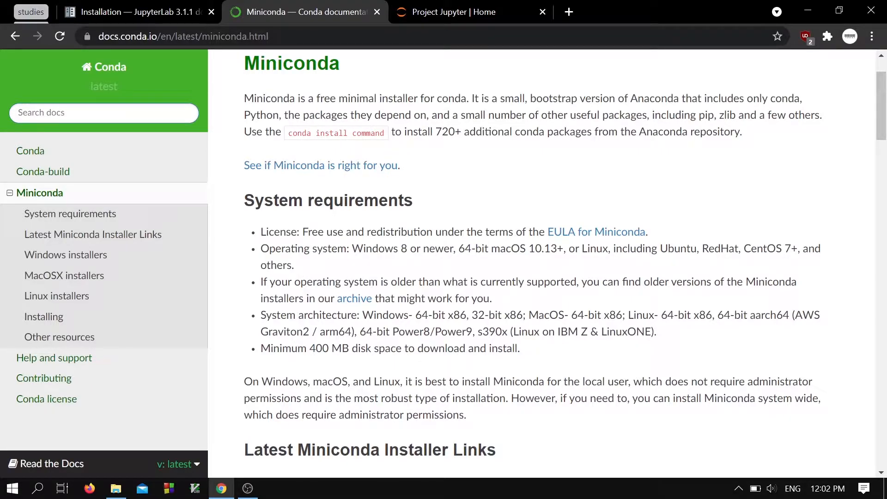
{"action": "scroll", "coordinate": [316, 310], "scroll_direction": "up", "scroll_amount": 2}
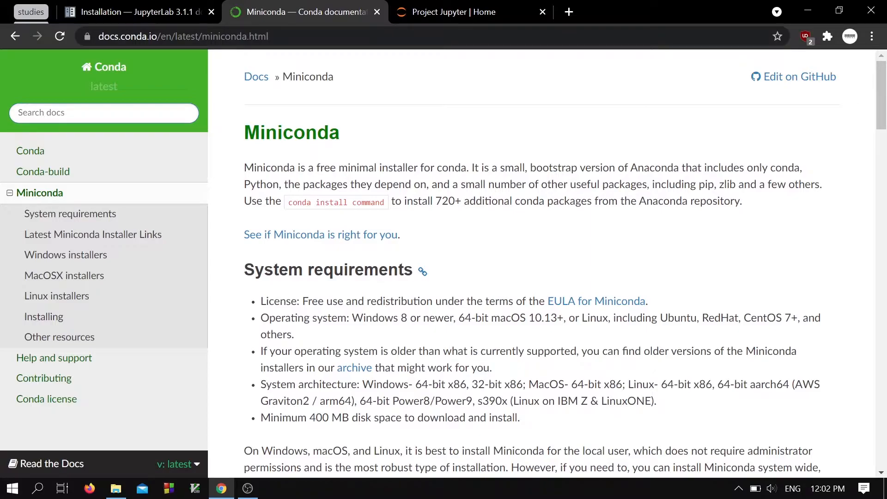
{"action": "scroll", "coordinate": [305, 271], "scroll_direction": "down", "scroll_amount": 7}
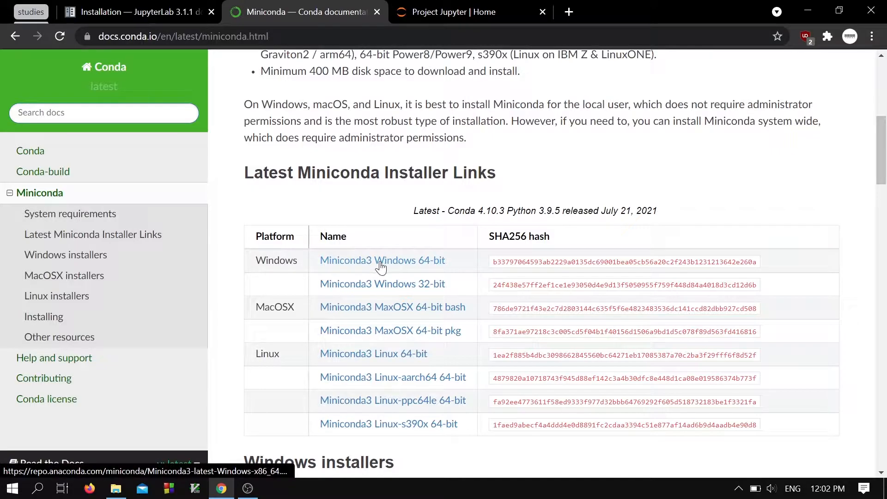
{"action": "scroll", "coordinate": [380, 267], "scroll_direction": "down", "scroll_amount": 1}
{"action": "left_click_drag", "start_coordinate": [266, 262], "coordinate": [256, 238]}
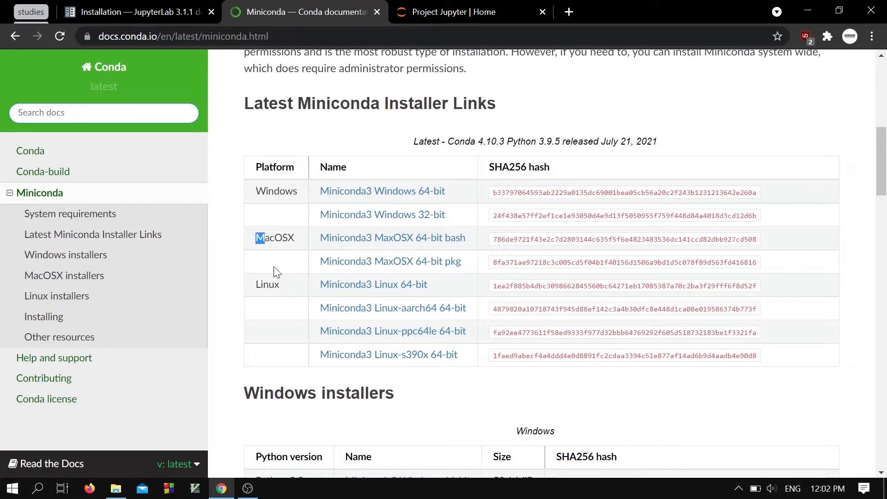
{"action": "left_click_drag", "start_coordinate": [256, 284], "coordinate": [290, 281]}
{"action": "left_click", "coordinate": [289, 283]}
{"action": "scroll", "coordinate": [276, 273], "scroll_direction": "down", "scroll_amount": 3}
{"action": "scroll", "coordinate": [277, 273], "scroll_direction": "down", "scroll_amount": 3}
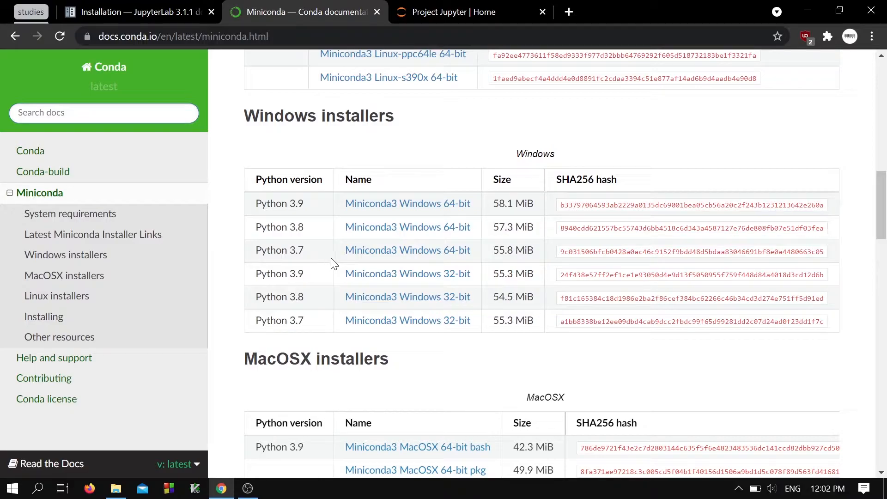
{"action": "scroll", "coordinate": [333, 262], "scroll_direction": "up", "scroll_amount": 6}
{"action": "scroll", "coordinate": [330, 258], "scroll_direction": "up", "scroll_amount": 1}
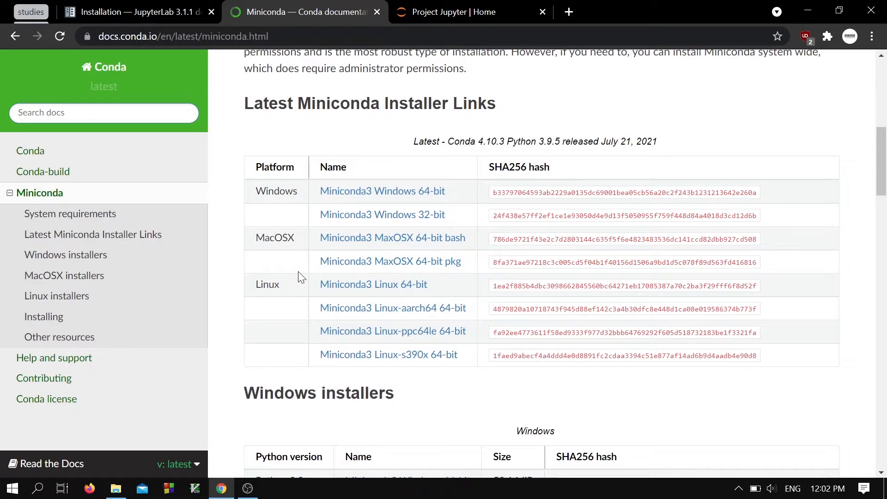
{"action": "scroll", "coordinate": [298, 272], "scroll_direction": "down", "scroll_amount": 5}
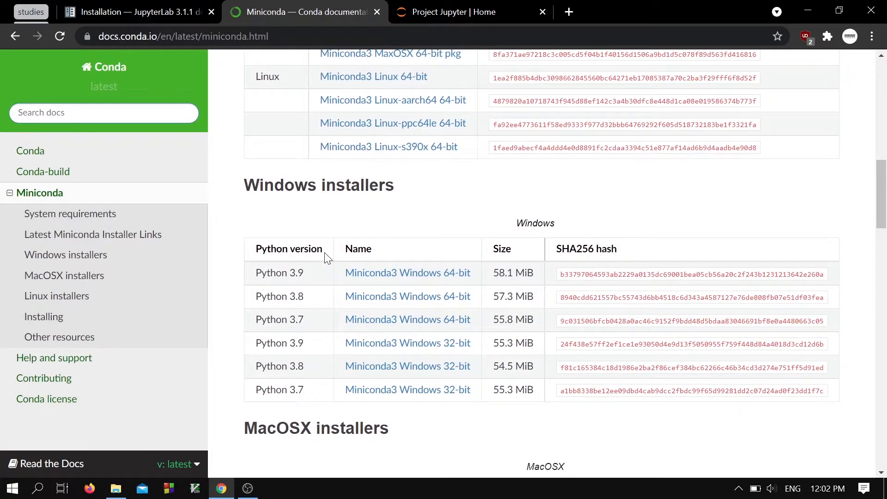
{"action": "scroll", "coordinate": [325, 251], "scroll_direction": "up", "scroll_amount": 5}
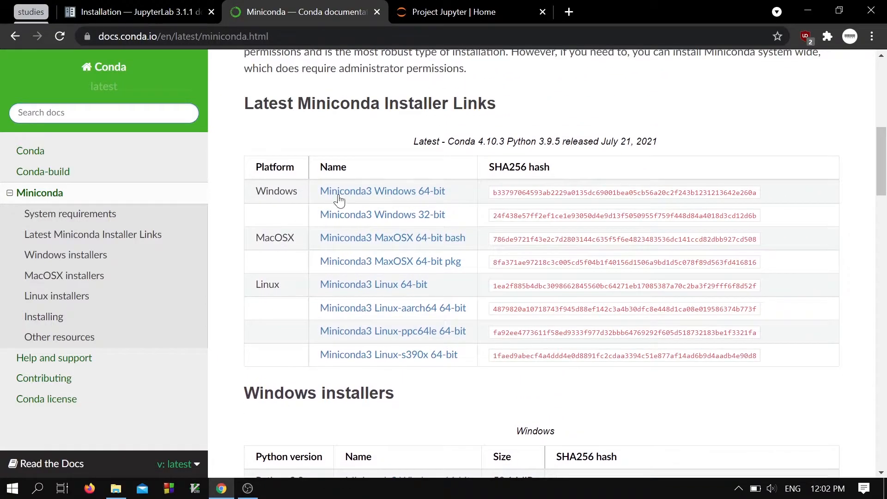
Step: Download the latest Miniconda3 Windows 64-bit installer and launch it
{"action": "left_click", "coordinate": [357, 194]}
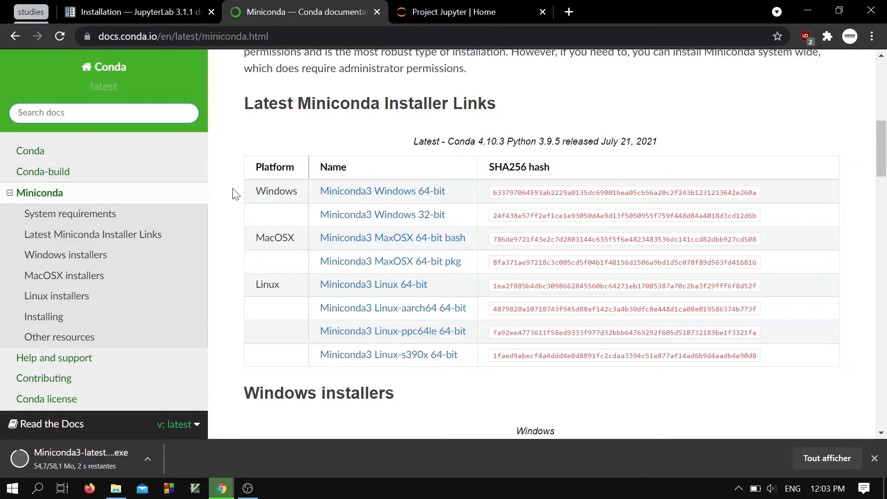
{"action": "left_click", "coordinate": [109, 457]}
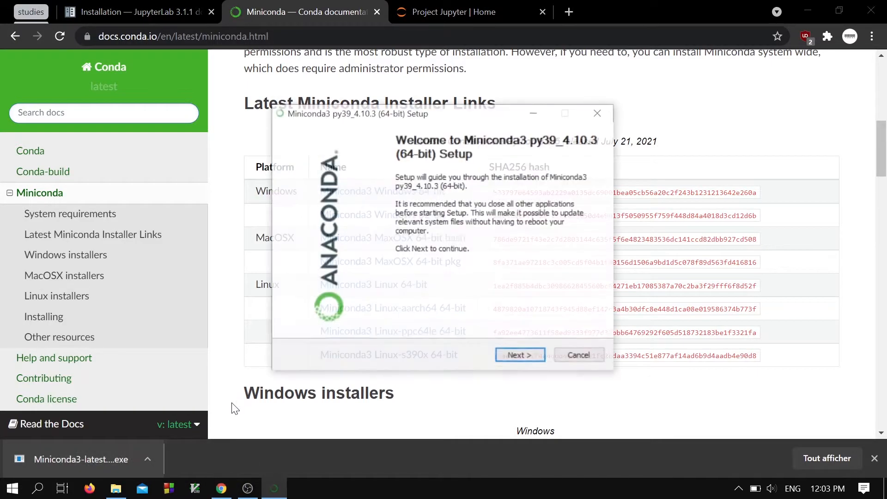
Step: Accept the Miniconda3 licence agreement and choose a Just Me installation in the default miniconda3 folder
{"action": "left_click", "coordinate": [531, 357]}
{"action": "left_click", "coordinate": [531, 357]}
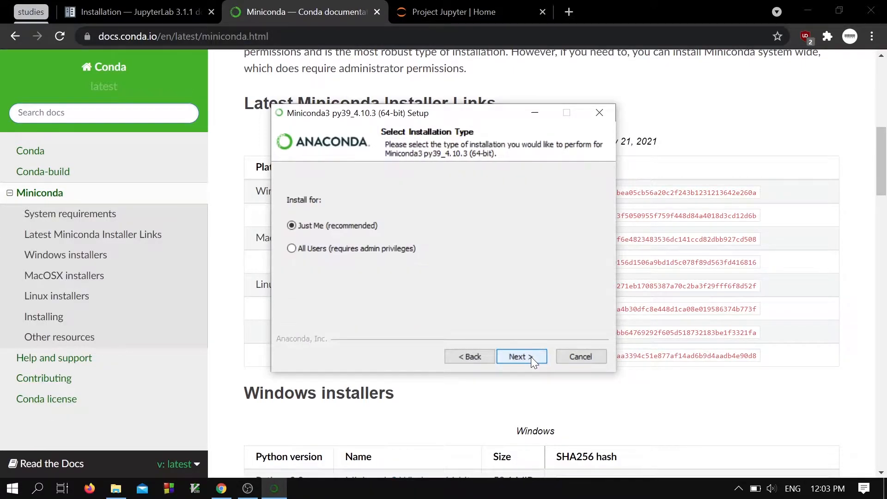
{"action": "left_click", "coordinate": [531, 356]}
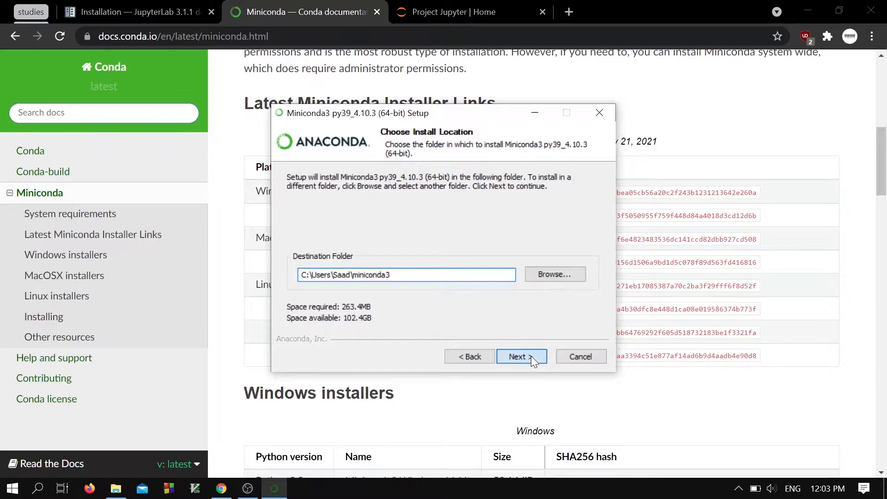
{"action": "left_click", "coordinate": [530, 356]}
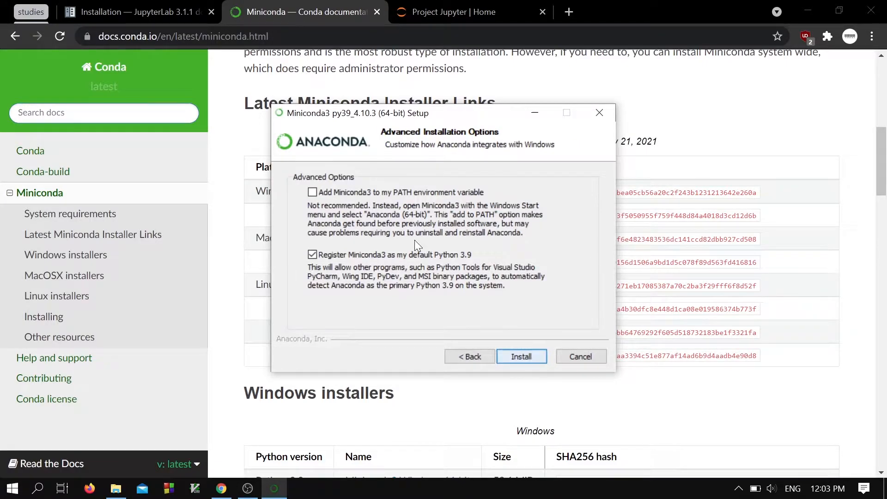
Step: Install Miniconda3 registered as the default Python 3.9, without adding it to the PATH environment variable
{"action": "left_click", "coordinate": [401, 195]}
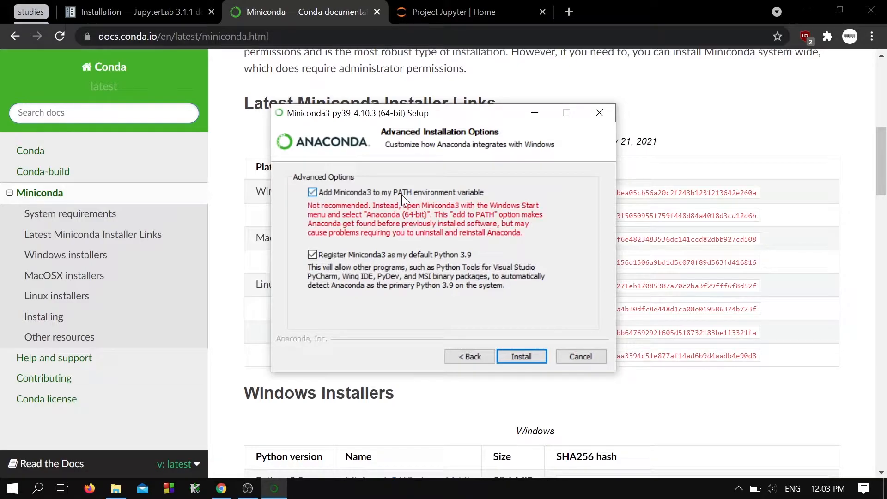
{"action": "left_click", "coordinate": [401, 195]}
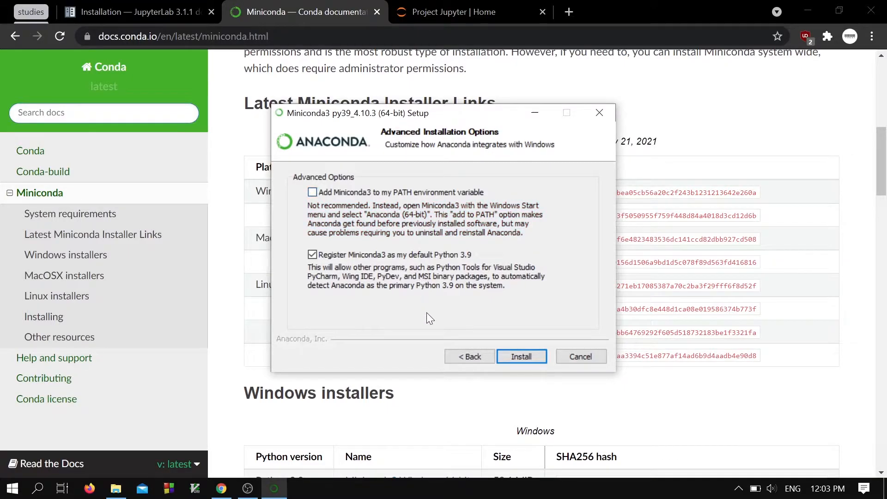
{"action": "left_click", "coordinate": [509, 358]}
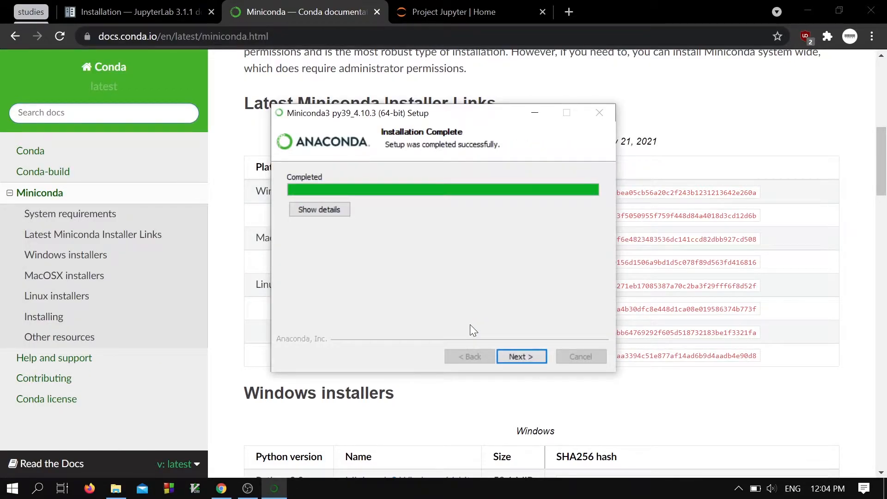
Step: Finish the Miniconda3 setup with the Anaconda Individual Edition Tutorial and Getting Started with Anaconda options disabled
{"action": "left_click", "coordinate": [520, 357]}
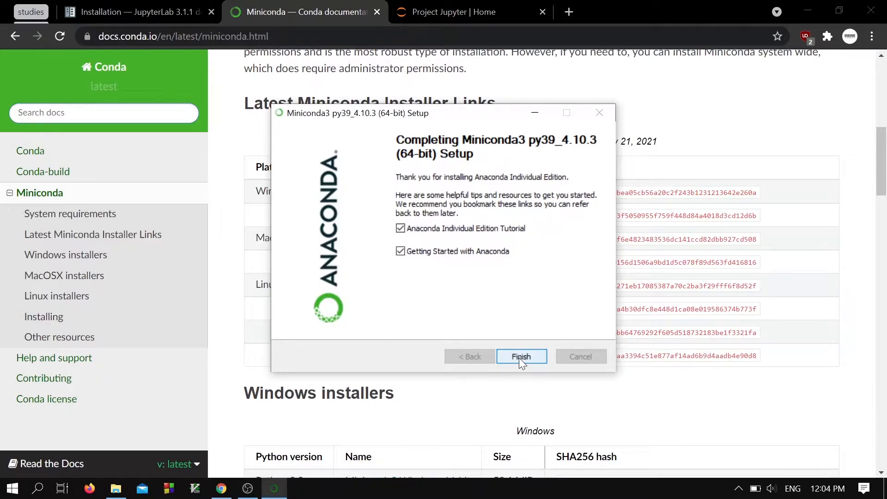
{"action": "left_click", "coordinate": [491, 234]}
{"action": "left_click", "coordinate": [486, 254]}
{"action": "left_click", "coordinate": [517, 353]}
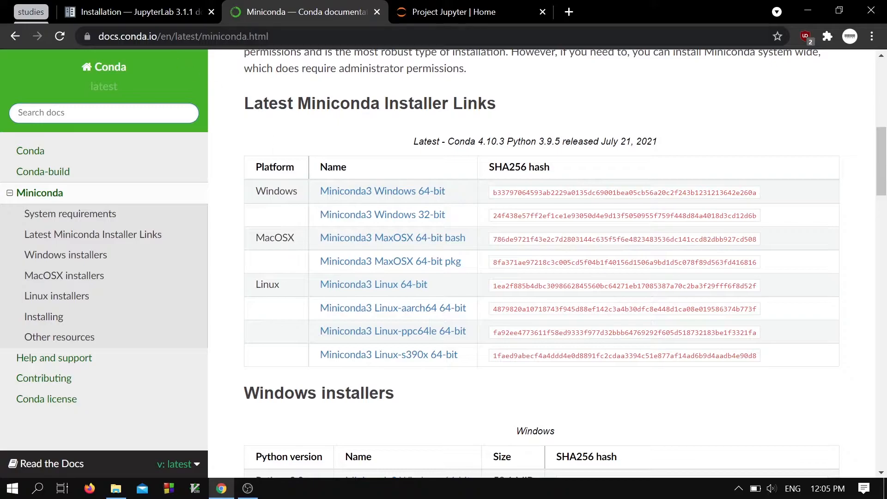
Step: Open Anaconda Prompt (miniconda3) and run "conda list" to check the installed packages
{"action": "left_click", "coordinate": [168, 12]}
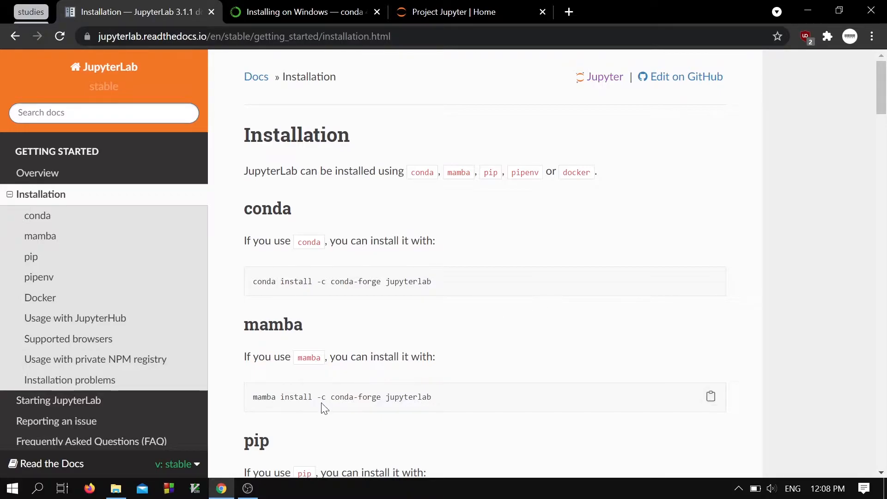
{"action": "key", "text": "super"}
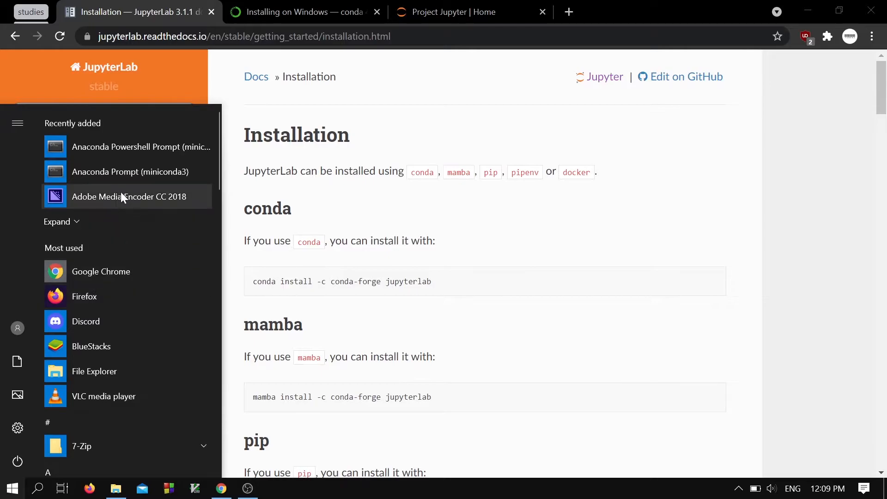
{"action": "left_click", "coordinate": [131, 175]}
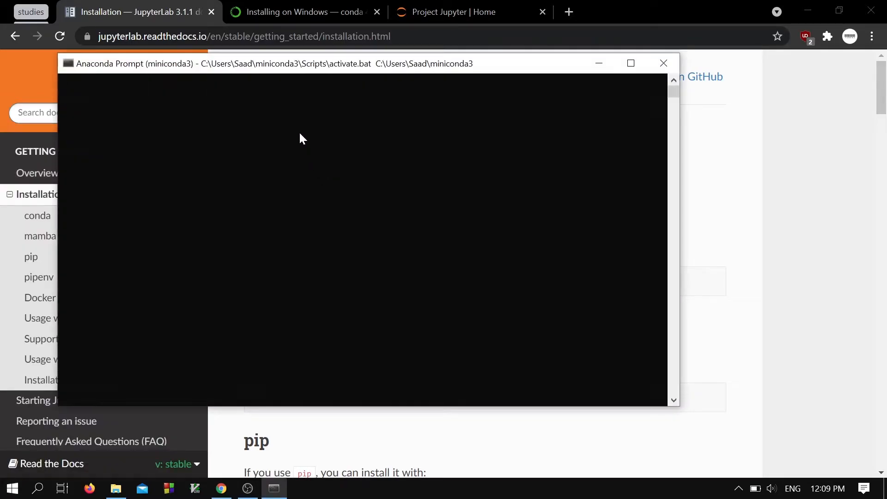
{"action": "type", "text": "conda list"}
{"action": "key", "text": "Return"}
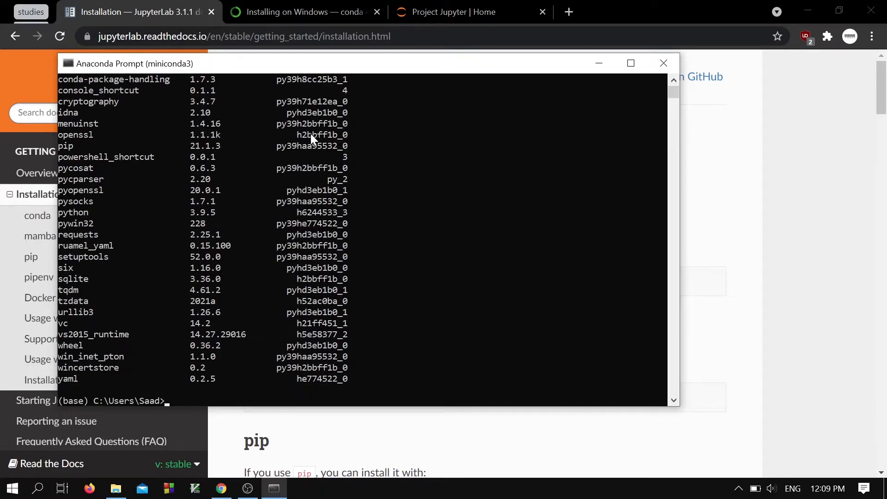
{"action": "scroll", "coordinate": [152, 259], "scroll_direction": "up", "scroll_amount": 4}
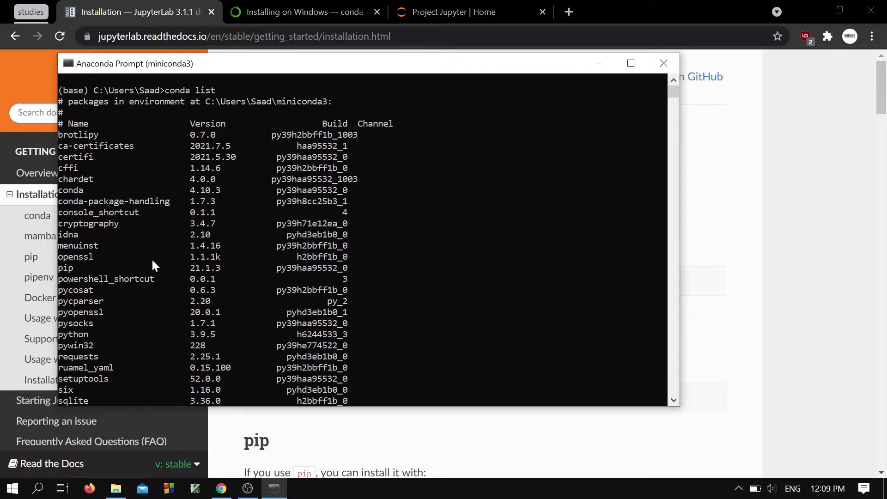
{"action": "scroll", "coordinate": [241, 168], "scroll_direction": "down", "scroll_amount": 1}
{"action": "scroll", "coordinate": [242, 169], "scroll_direction": "down", "scroll_amount": 5}
Step: Clear the prompt with "cls" and return to the conda install command in the JupyterLab installation docs
{"action": "type", "text": "cls"}
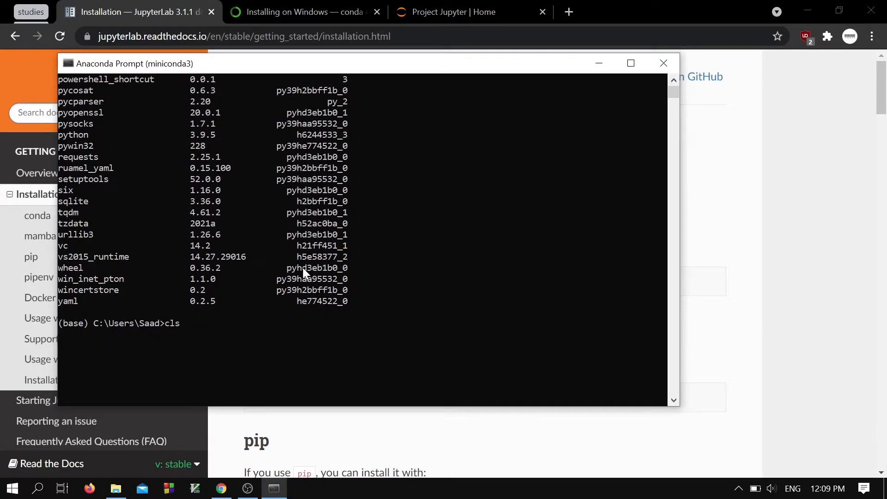
{"action": "key", "text": "Return"}
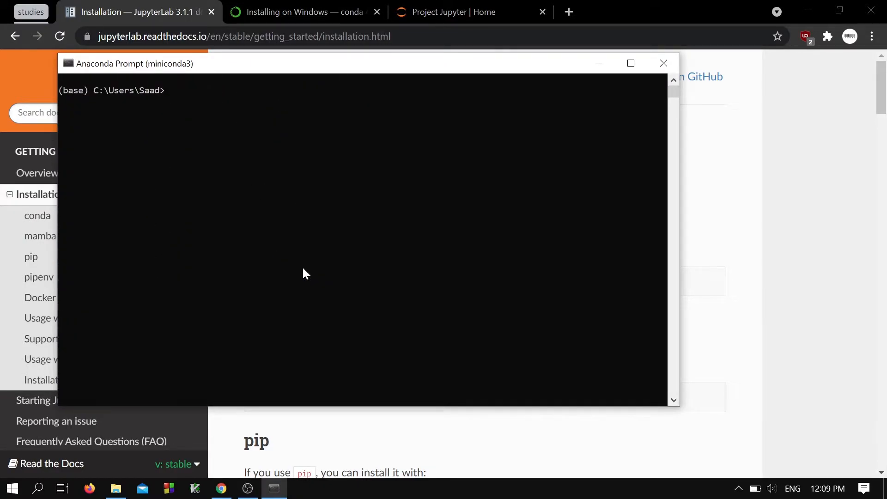
{"action": "left_click_drag", "start_coordinate": [471, 59], "coordinate": [484, 81]}
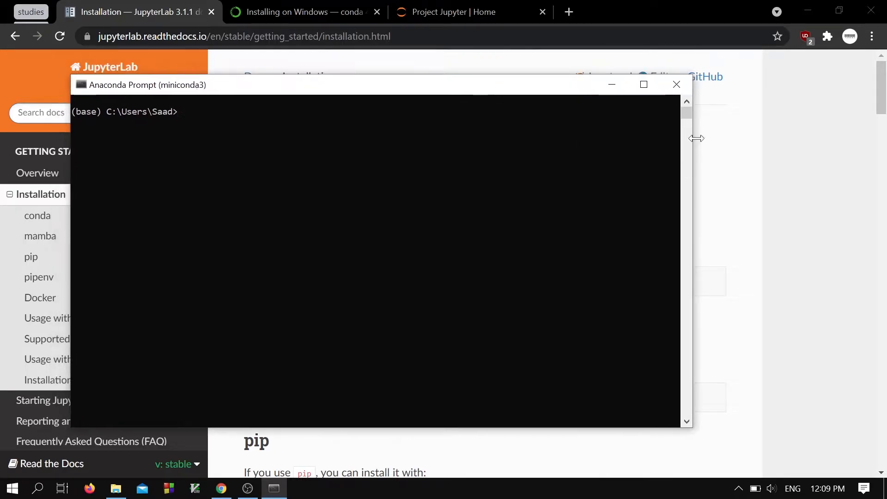
{"action": "left_click", "coordinate": [712, 132]}
{"action": "mouse_move", "coordinate": [254, 291]}
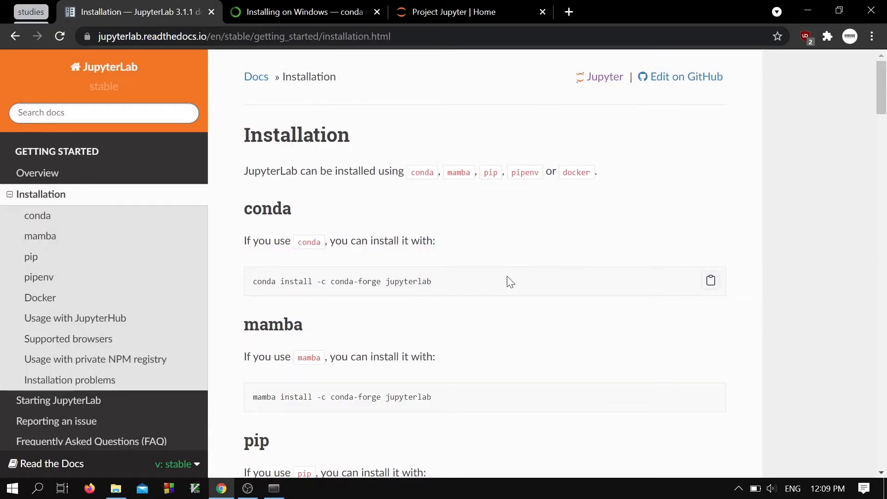
Step: Copy the conda install command from the docs, run "conda install -c conda-forge jupyterlab" in Anaconda Prompt, and accept the package plan with "y"
{"action": "left_click", "coordinate": [704, 281]}
{"action": "key", "text": "alt+Tab"}
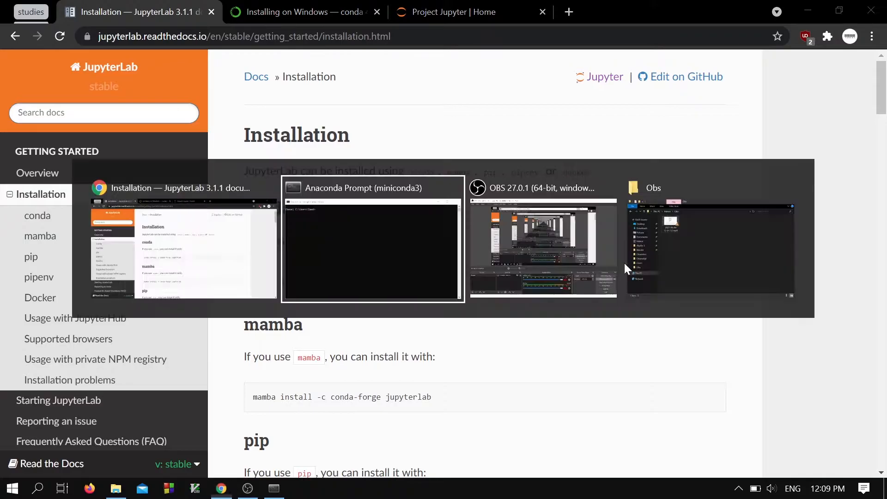
{"action": "key", "text": "ctrl+v"}
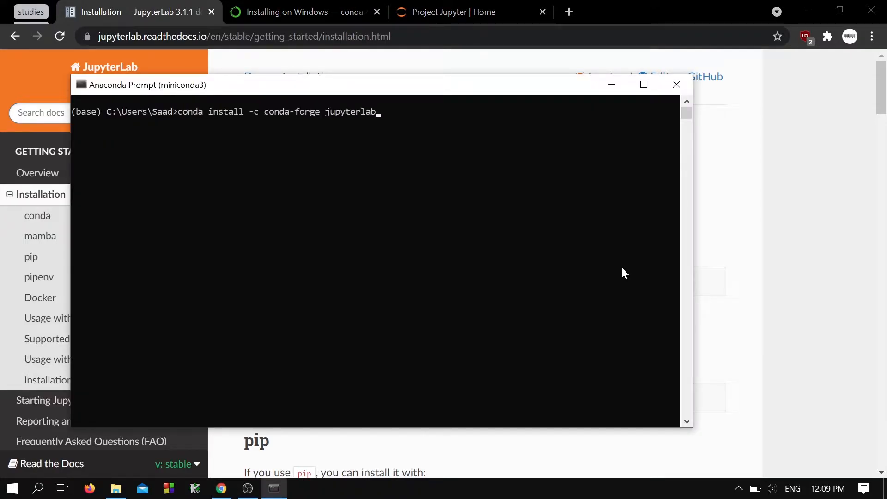
{"action": "key", "text": "Return"}
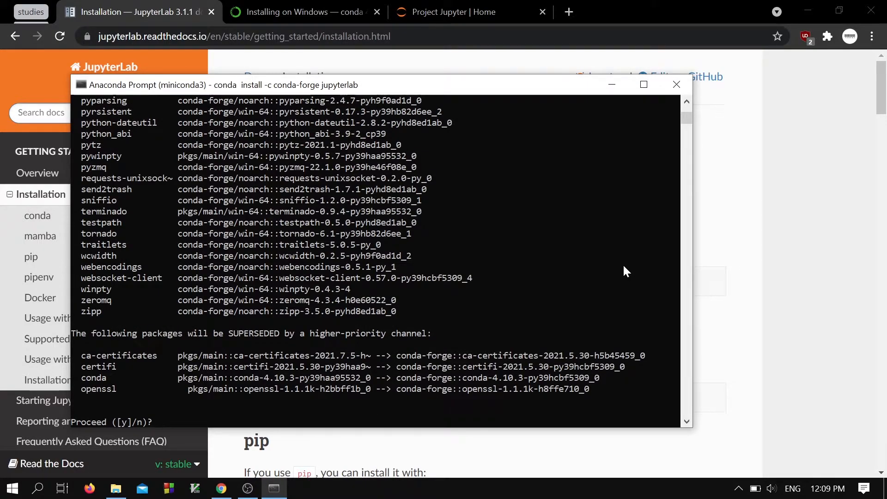
{"action": "type", "text": "y"}
{"action": "key", "text": "Return"}
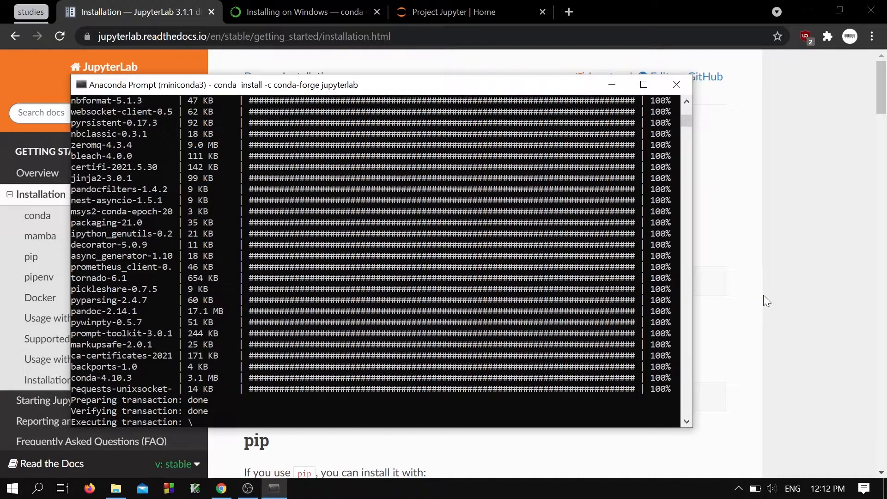
Step: Switch to the JupyterLab docs in the browser and review the rest of the Installation page, including supported browsers and installation problems
{"action": "left_click", "coordinate": [763, 295]}
{"action": "scroll", "coordinate": [564, 251], "scroll_direction": "down", "scroll_amount": 7}
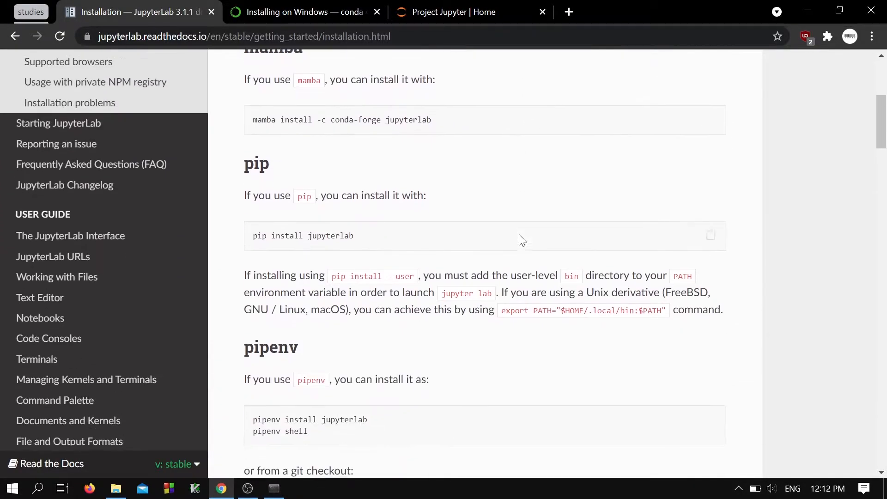
{"action": "scroll", "coordinate": [531, 236], "scroll_direction": "down", "scroll_amount": 10}
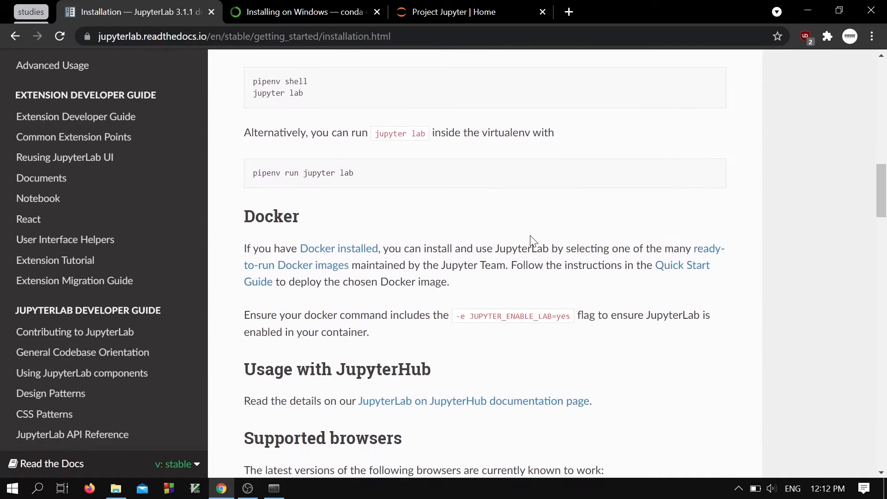
{"action": "scroll", "coordinate": [530, 237], "scroll_direction": "down", "scroll_amount": 3}
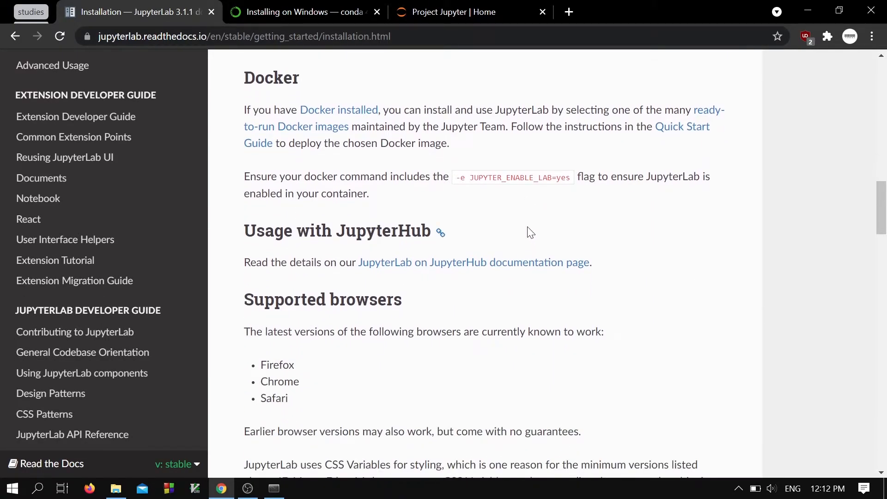
{"action": "scroll", "coordinate": [530, 231], "scroll_direction": "down", "scroll_amount": 3}
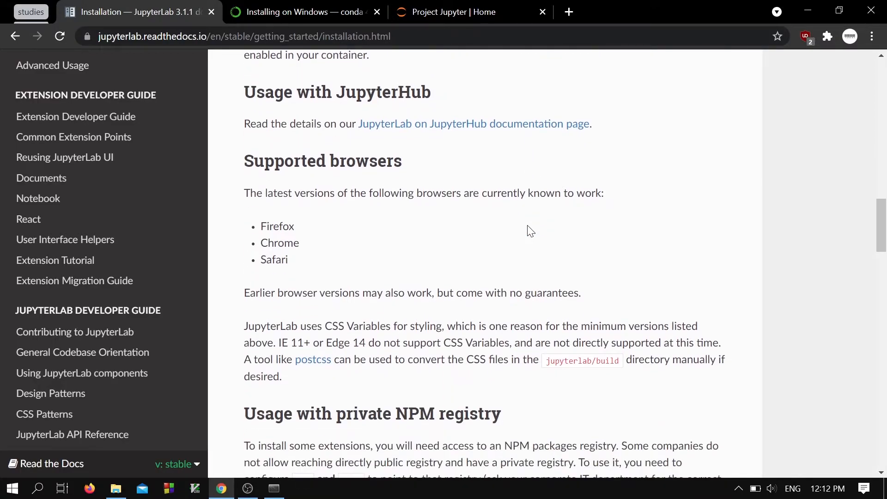
{"action": "scroll", "coordinate": [539, 221], "scroll_direction": "down", "scroll_amount": 6}
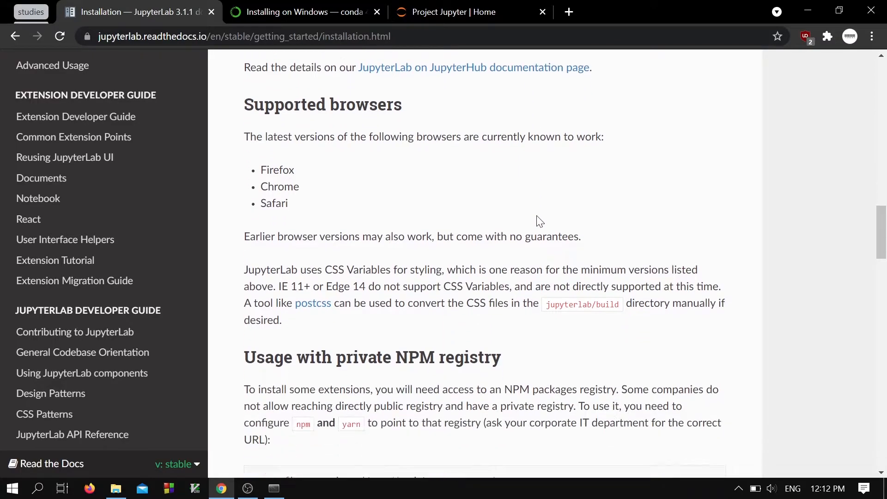
{"action": "scroll", "coordinate": [539, 220], "scroll_direction": "down", "scroll_amount": 6}
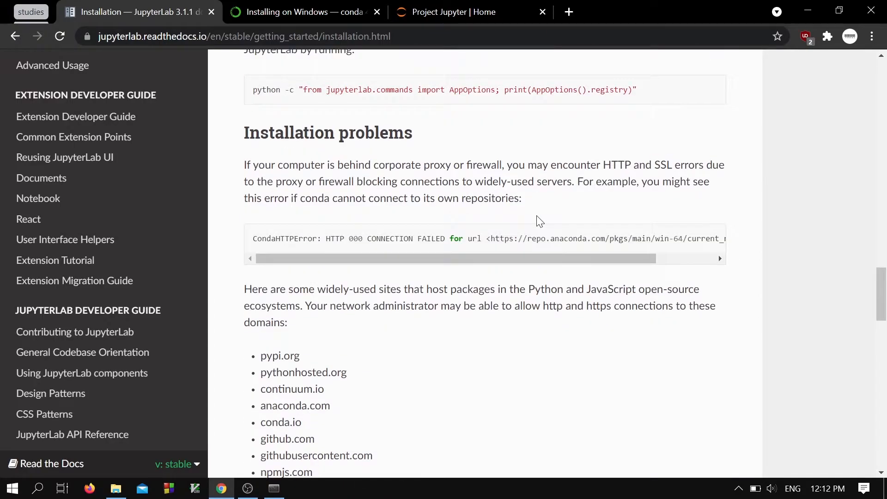
{"action": "scroll", "coordinate": [539, 221], "scroll_direction": "down", "scroll_amount": 6}
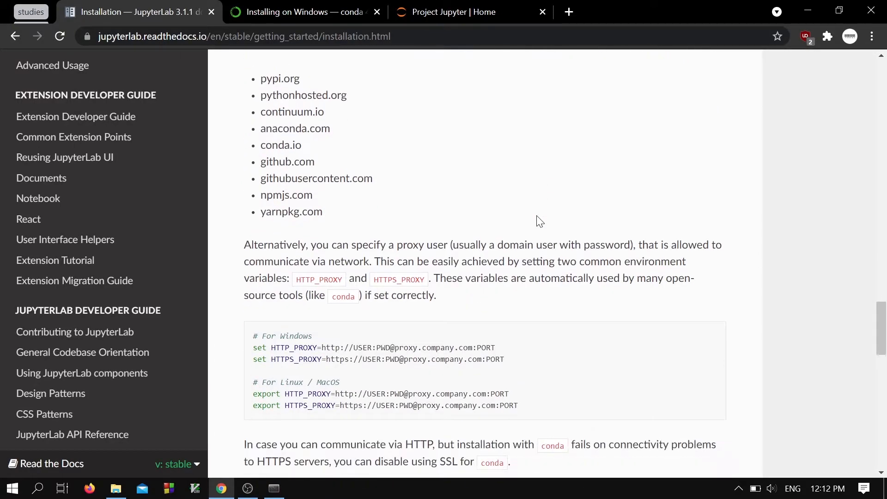
{"action": "scroll", "coordinate": [540, 221], "scroll_direction": "up", "scroll_amount": 6}
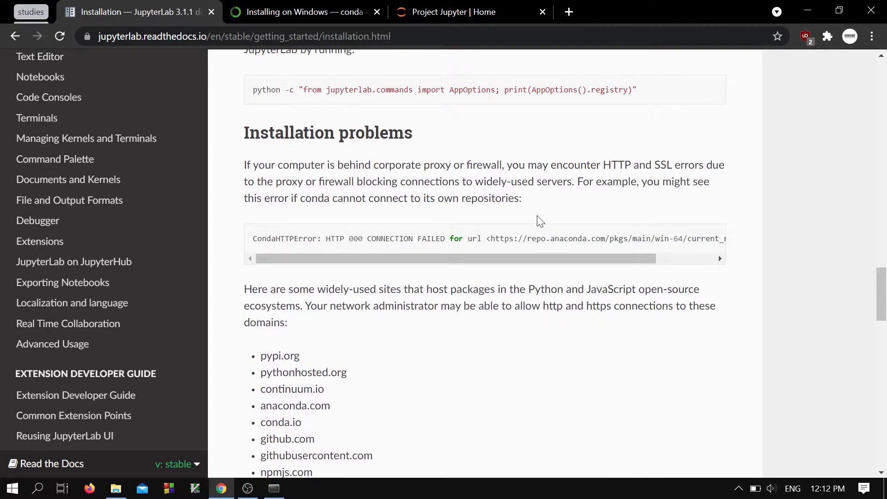
{"action": "scroll", "coordinate": [540, 221], "scroll_direction": "down", "scroll_amount": 3}
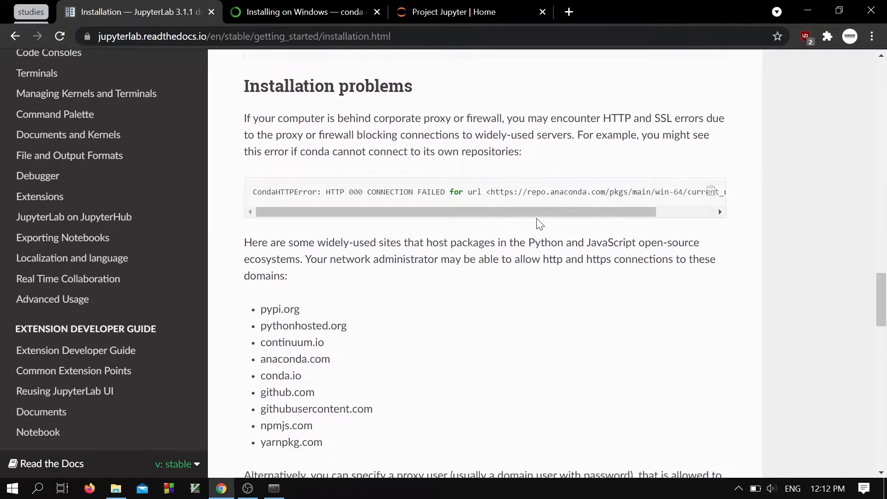
{"action": "scroll", "coordinate": [540, 224], "scroll_direction": "down", "scroll_amount": 6}
{"action": "scroll", "coordinate": [536, 224], "scroll_direction": "down", "scroll_amount": 6}
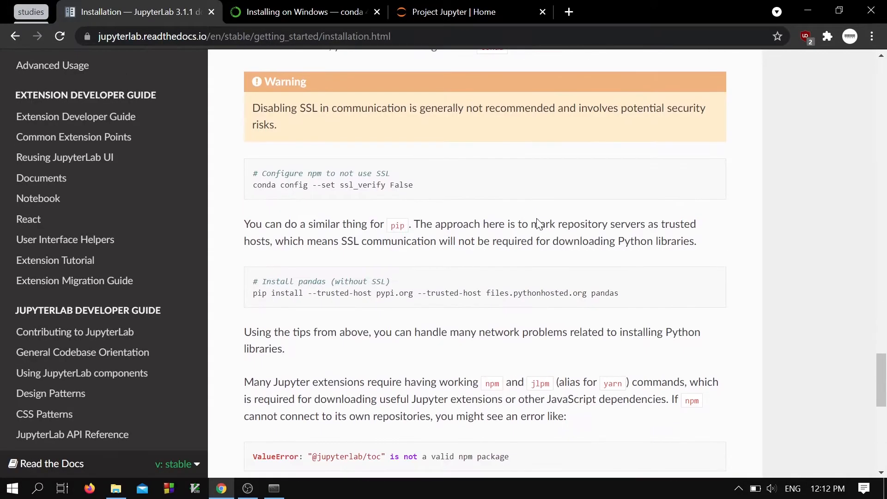
{"action": "scroll", "coordinate": [485, 263], "scroll_direction": "down", "scroll_amount": 10}
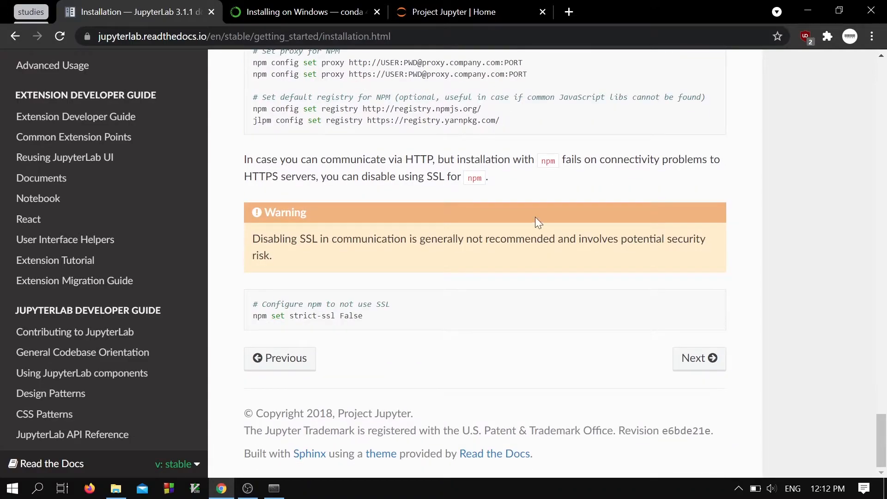
{"action": "scroll", "coordinate": [536, 221], "scroll_direction": "up", "scroll_amount": 15}
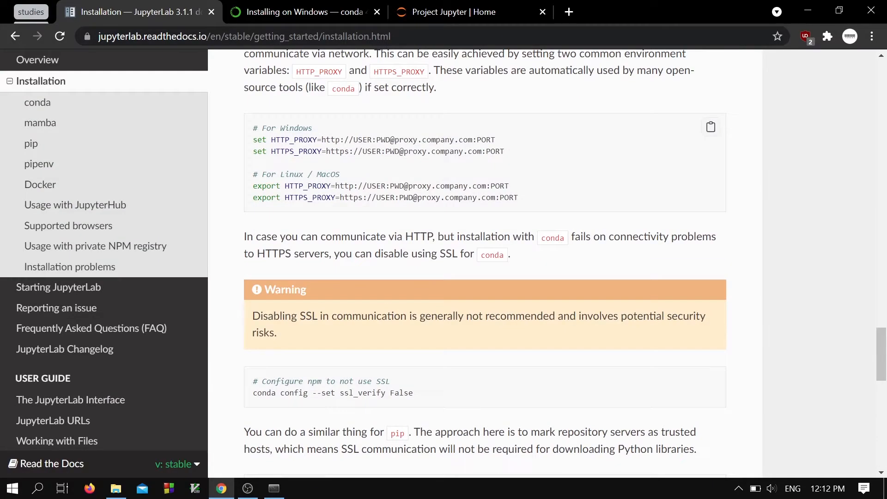
Step: Open the Starting JupyterLab page in the docs and check the installation progress in Anaconda Prompt
{"action": "left_click", "coordinate": [100, 293]}
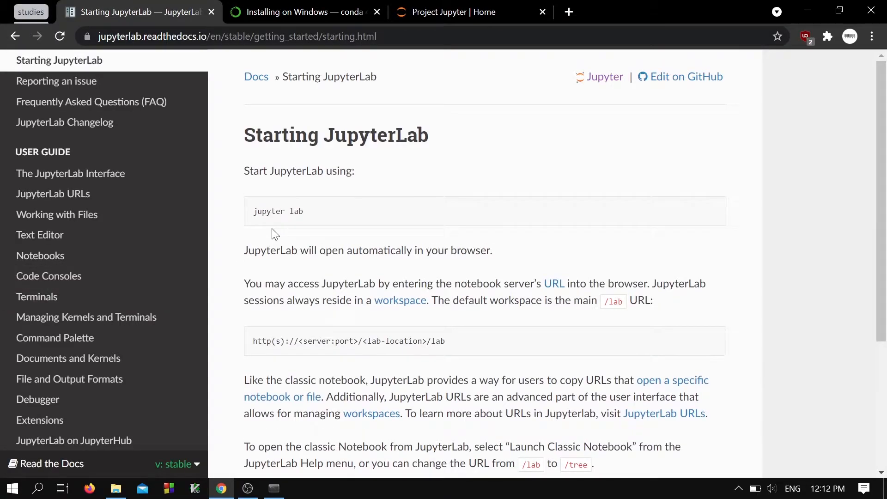
{"action": "mouse_move", "coordinate": [273, 224]}
{"action": "mouse_move", "coordinate": [262, 498]}
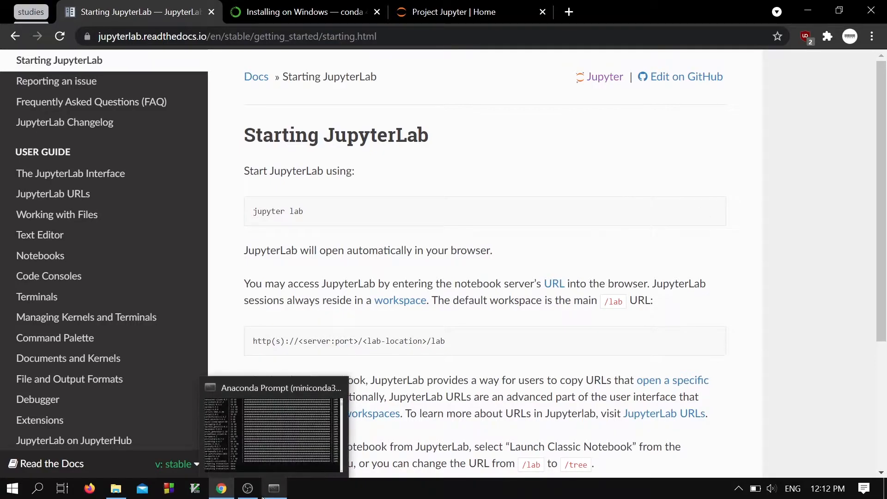
{"action": "left_click", "coordinate": [275, 388]}
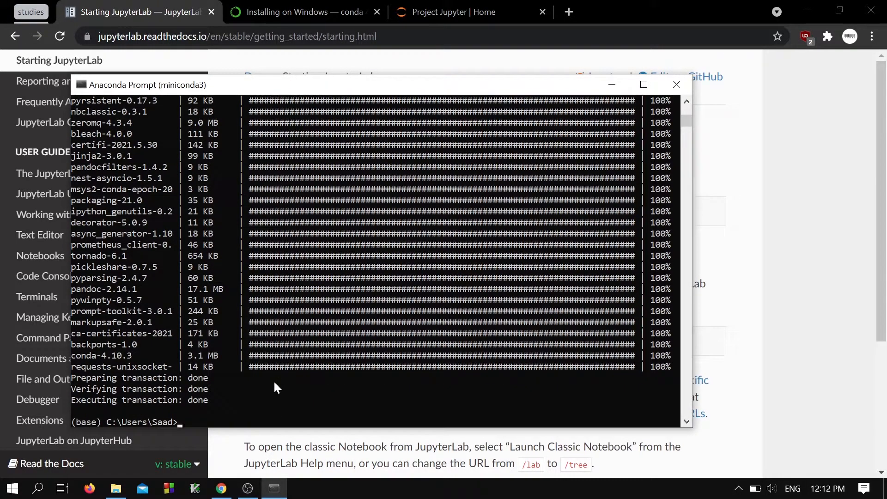
{"action": "left_click", "coordinate": [742, 139]}
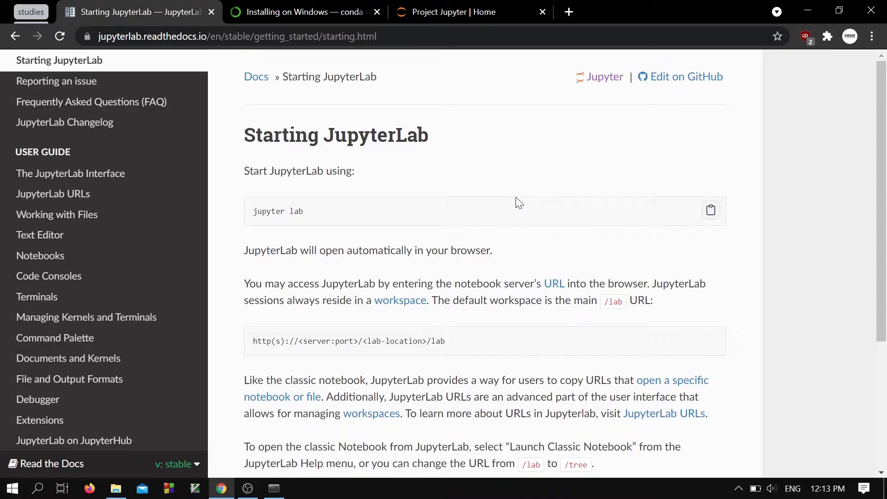
Step: Copy the start command from the docs and run "jupyter lab" in Anaconda Prompt
{"action": "left_click", "coordinate": [710, 209]}
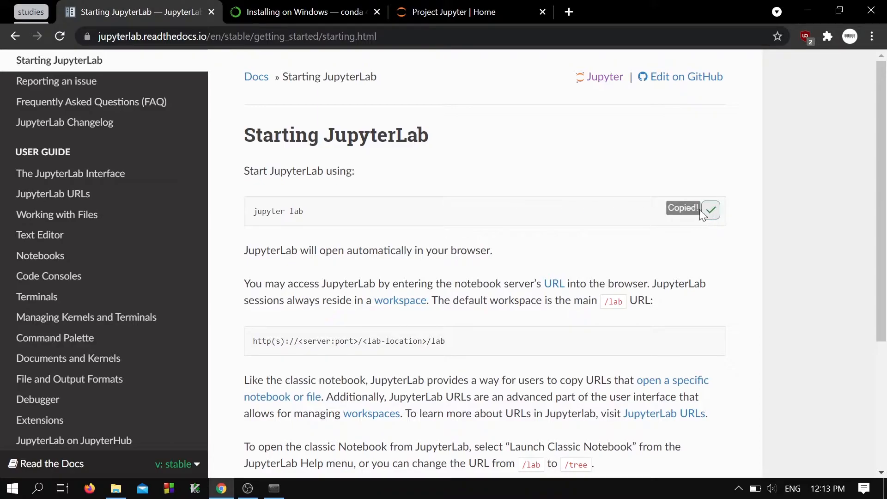
{"action": "key", "text": "alt+Tab"}
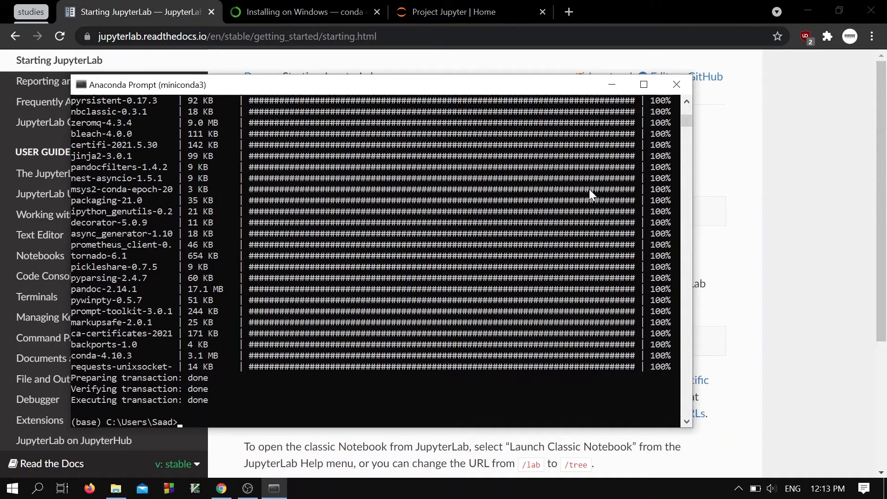
{"action": "key", "text": "ctrl+v"}
{"action": "key", "text": "Return"}
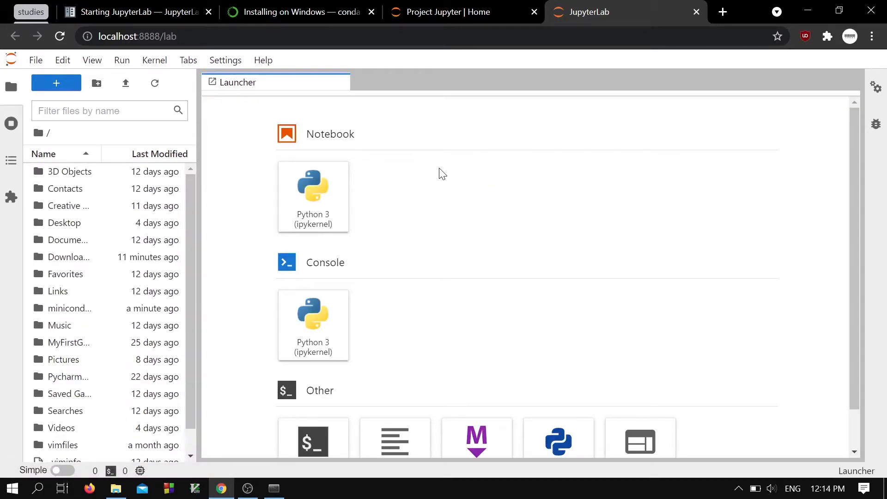
Step: Create a Python 3 (ipykernel) notebook from the Launcher and run print("hi!") in its first cell
{"action": "scroll", "coordinate": [433, 172], "scroll_direction": "down", "scroll_amount": 1}
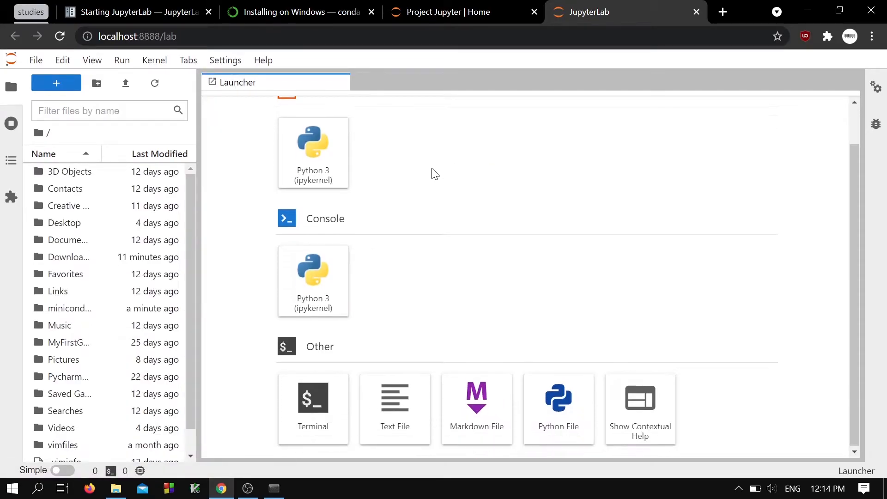
{"action": "scroll", "coordinate": [422, 167], "scroll_direction": "up", "scroll_amount": 1}
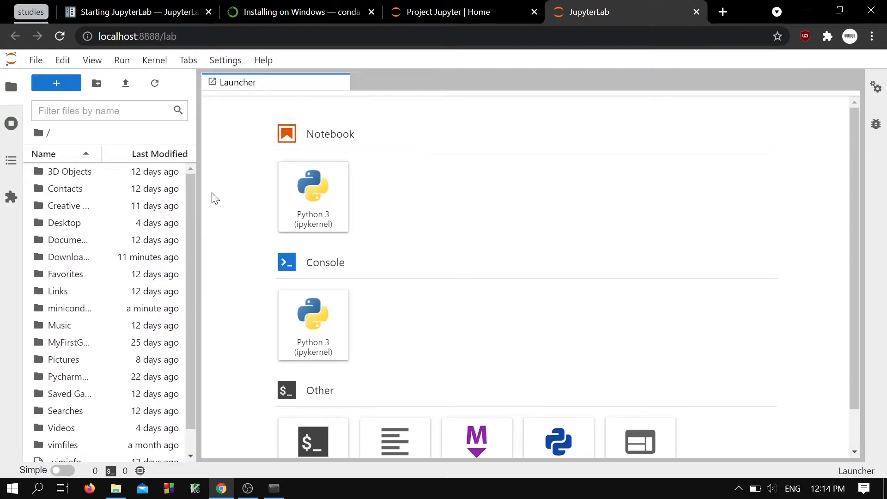
{"action": "scroll", "coordinate": [153, 224], "scroll_direction": "down", "scroll_amount": 1}
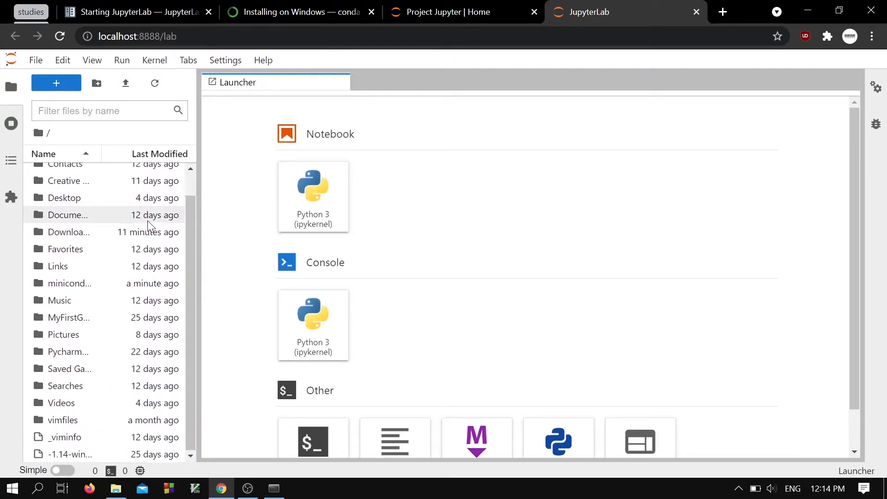
{"action": "scroll", "coordinate": [138, 208], "scroll_direction": "up", "scroll_amount": 1}
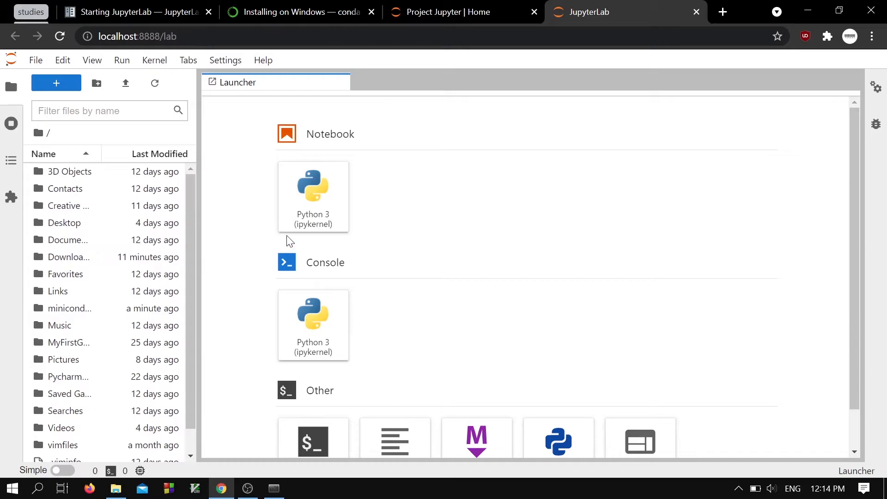
{"action": "left_click", "coordinate": [296, 202]}
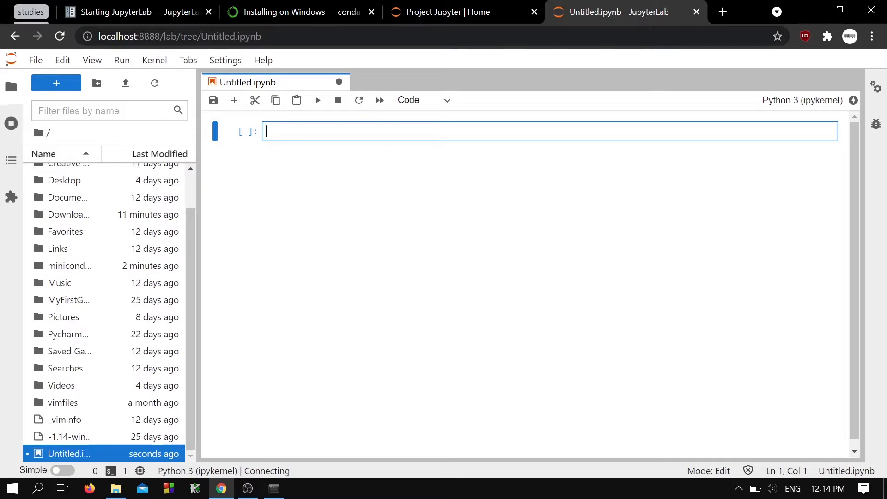
{"action": "type", "text": "pr"}
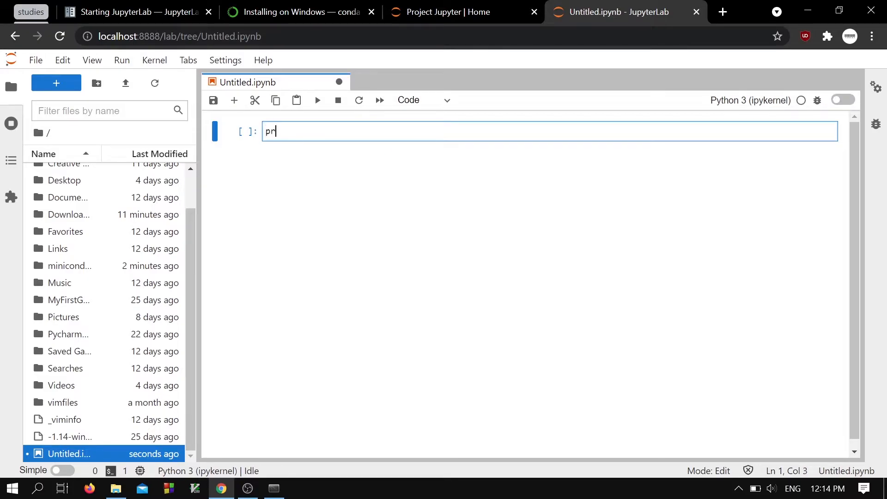
{"action": "type", "text": "int(\"hi!\")"}
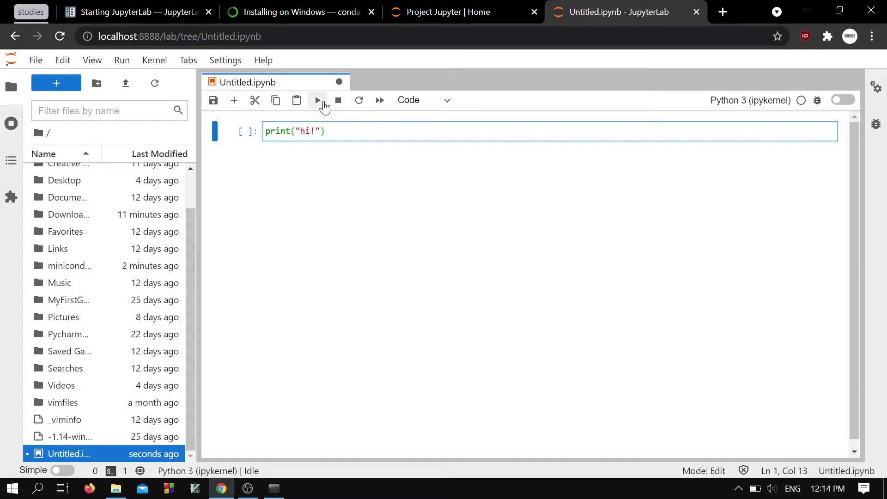
{"action": "left_click", "coordinate": [322, 103]}
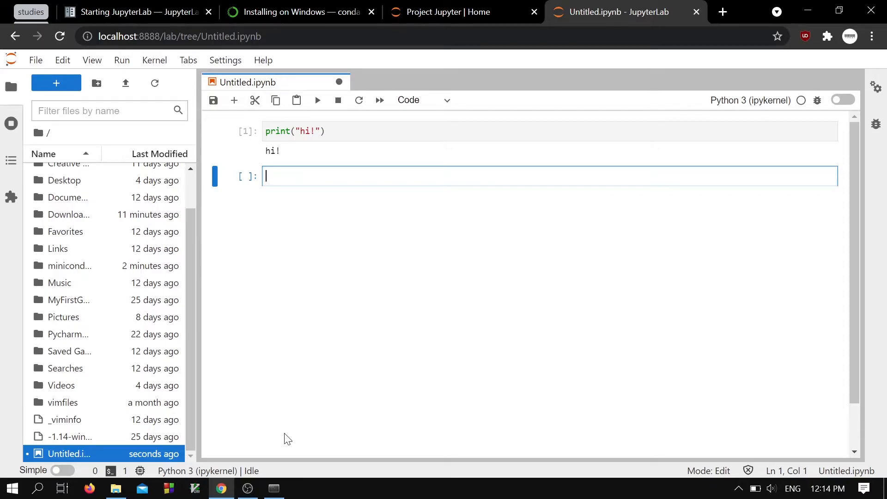
Step: Stop the running JupyterLab server in Anaconda Prompt and close the notebook's JupyterLab page in the browser
{"action": "left_click", "coordinate": [275, 489]}
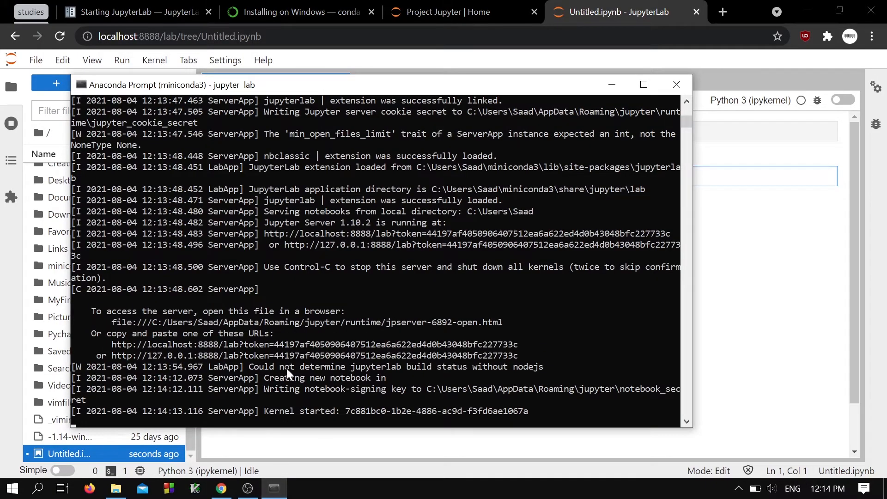
{"action": "key", "text": "ctrl+c"}
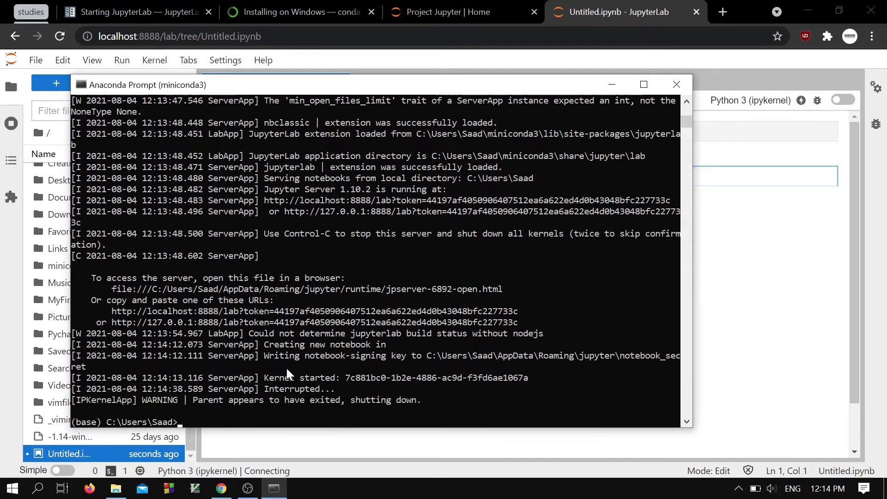
{"action": "left_click", "coordinate": [719, 207]}
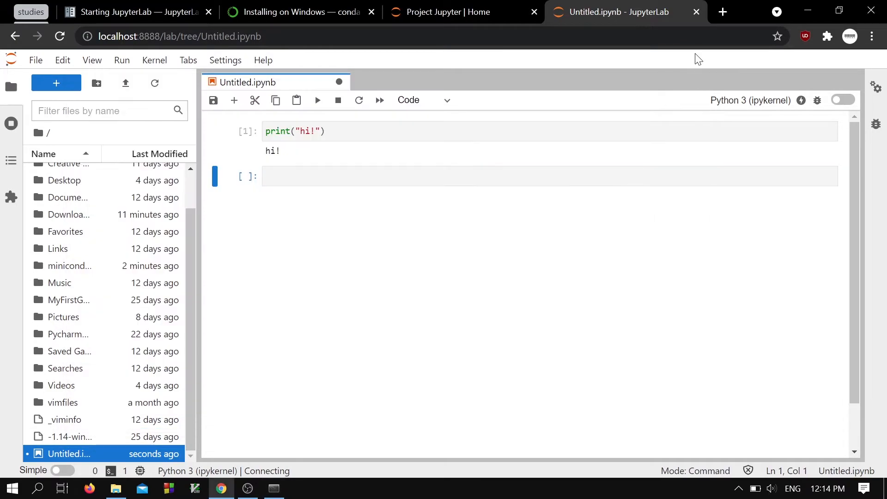
{"action": "left_click", "coordinate": [696, 12]}
{"action": "left_click", "coordinate": [511, 133]}
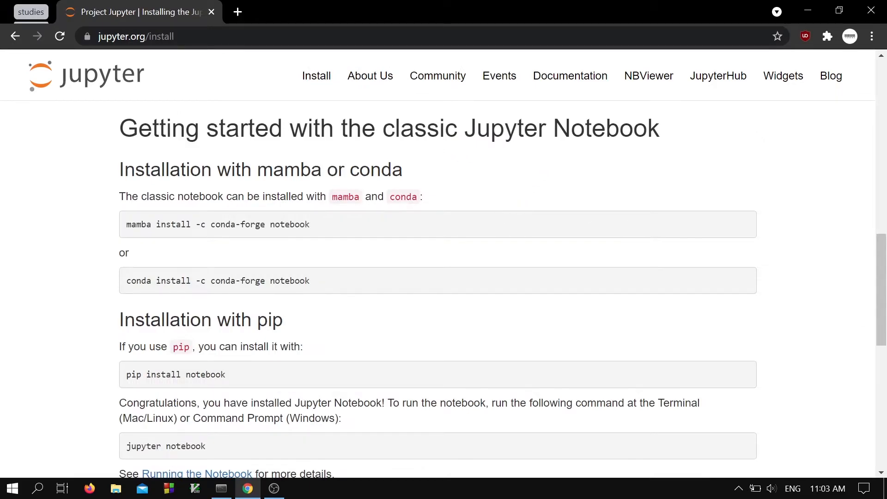
Step: Copy the classic notebook's conda command from the install page and run "conda install -c conda-forge notebook" in Anaconda Prompt
{"action": "left_click_drag", "start_coordinate": [290, 128], "coordinate": [667, 132]}
{"action": "left_click", "coordinate": [682, 133]}
{"action": "triple_click", "coordinate": [296, 281]}
{"action": "right_click", "coordinate": [298, 281]}
{"action": "left_click", "coordinate": [311, 291]}
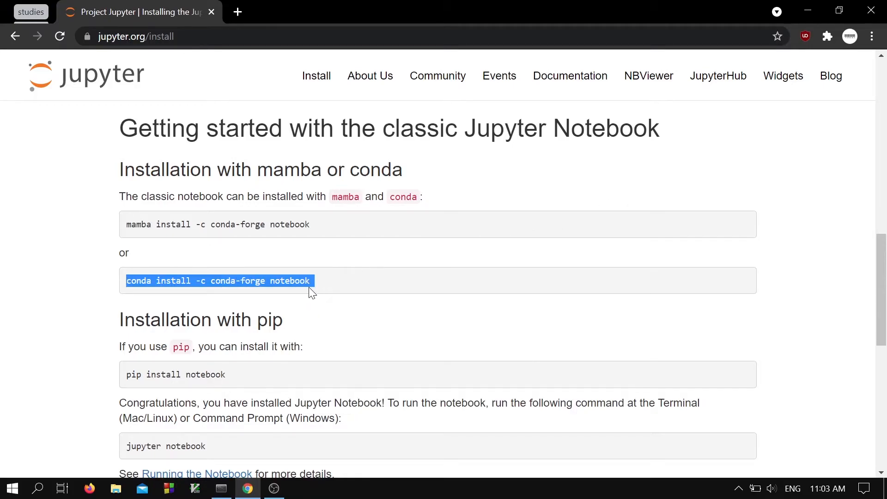
{"action": "left_click", "coordinate": [221, 488]}
{"action": "key", "text": "ctrl+v"}
{"action": "key", "text": "Return"}
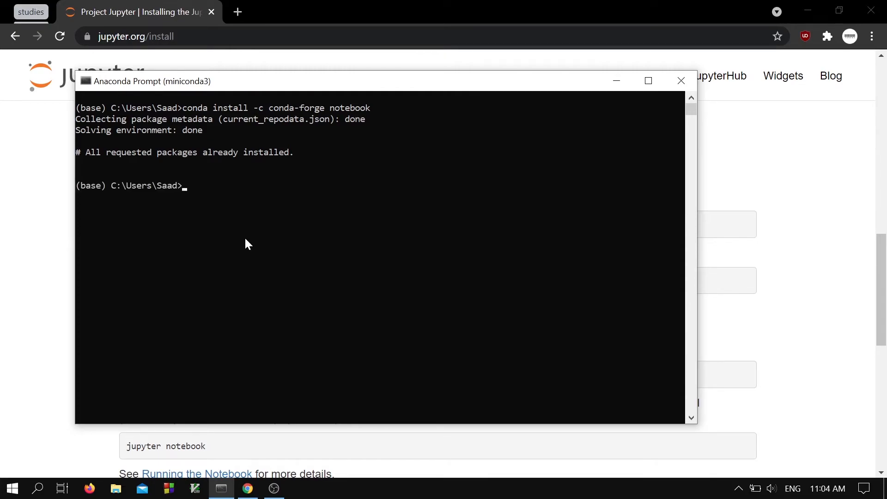
Step: Copy the classic notebook's start command from the install page and run "jupyter notebook" in Anaconda Prompt
{"action": "left_click", "coordinate": [52, 224]}
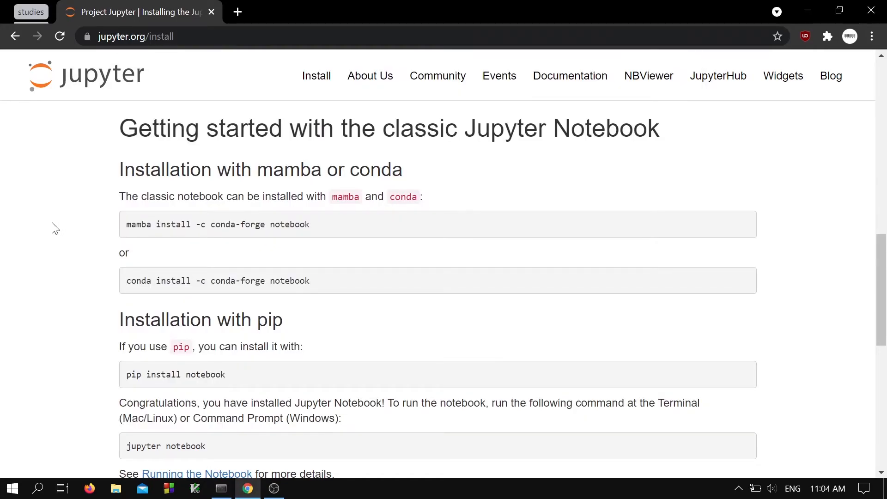
{"action": "scroll", "coordinate": [52, 224], "scroll_direction": "down", "scroll_amount": 3}
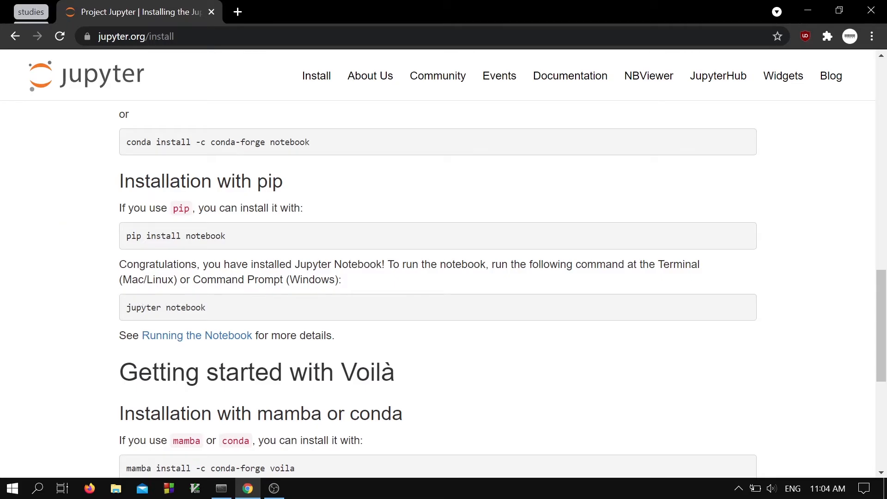
{"action": "left_click_drag", "start_coordinate": [126, 308], "coordinate": [212, 318]}
{"action": "right_click", "coordinate": [199, 309]}
{"action": "left_click", "coordinate": [217, 314]}
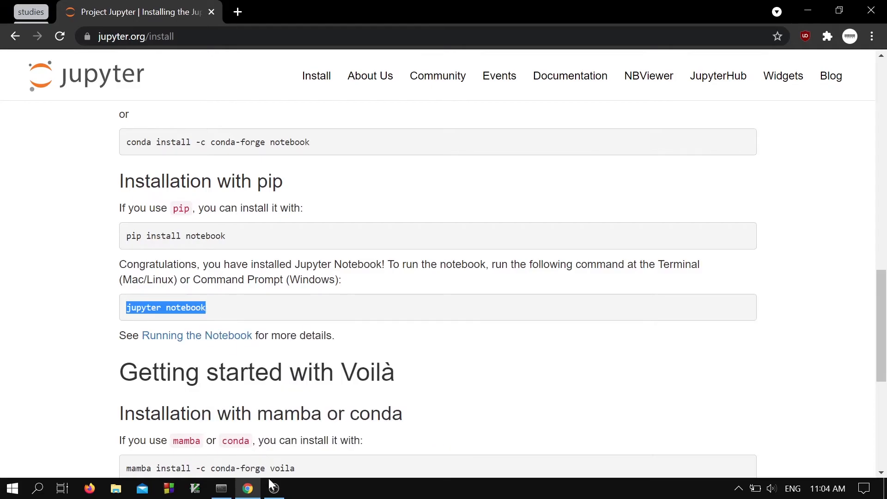
{"action": "left_click", "coordinate": [222, 486]}
{"action": "right_click", "coordinate": [249, 301]}
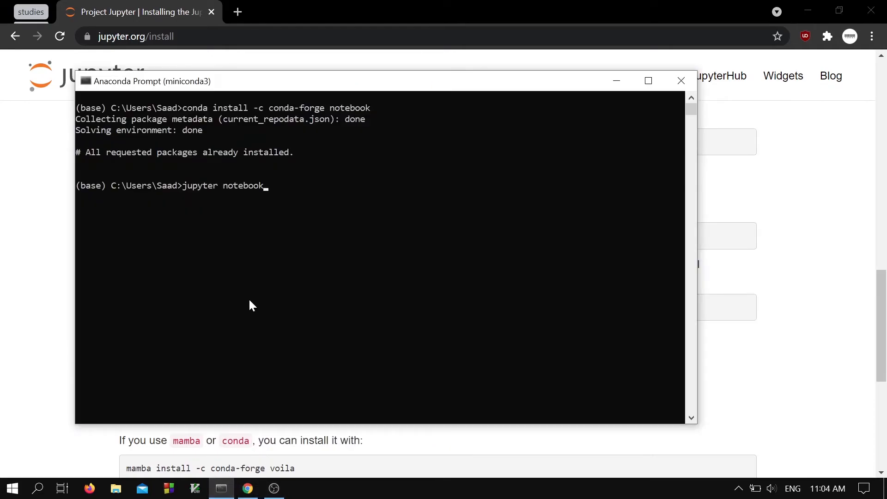
{"action": "key", "text": "Return"}
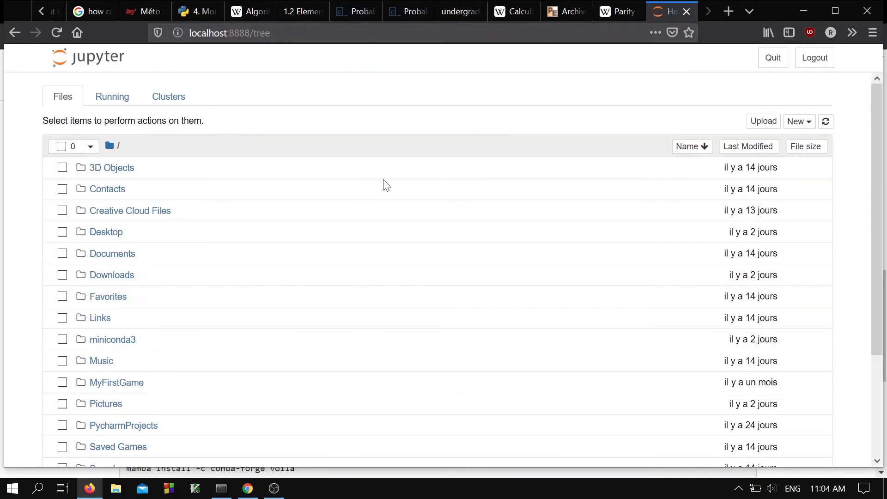
Step: Open Untitled.ipynb from the Jupyter file list and look through its code and output
{"action": "scroll", "coordinate": [297, 210], "scroll_direction": "down", "scroll_amount": 3}
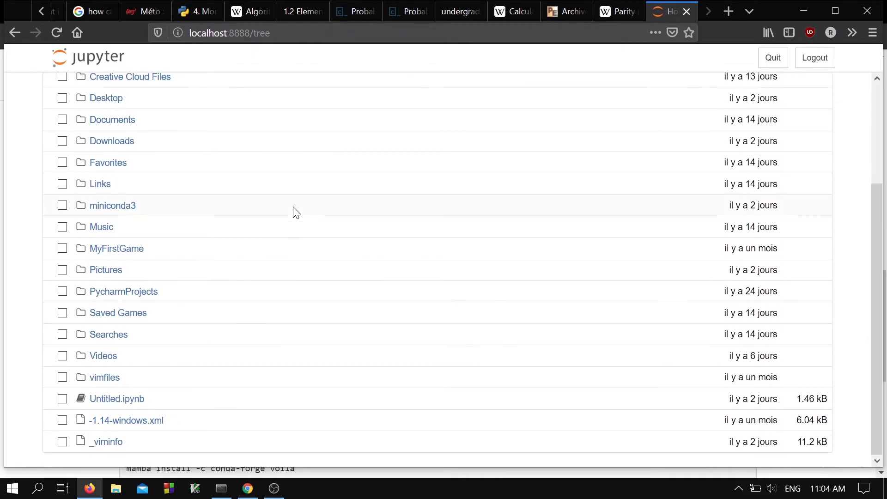
{"action": "left_click", "coordinate": [134, 399]}
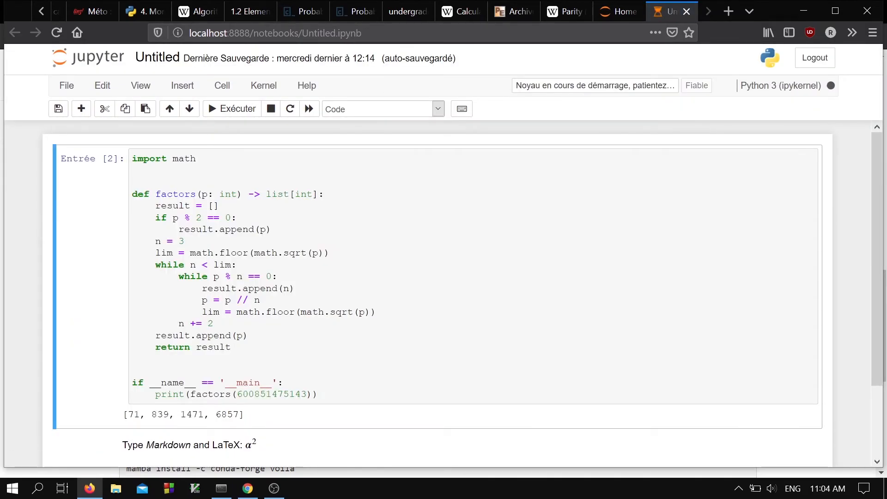
{"action": "scroll", "coordinate": [337, 346], "scroll_direction": "down", "scroll_amount": 3}
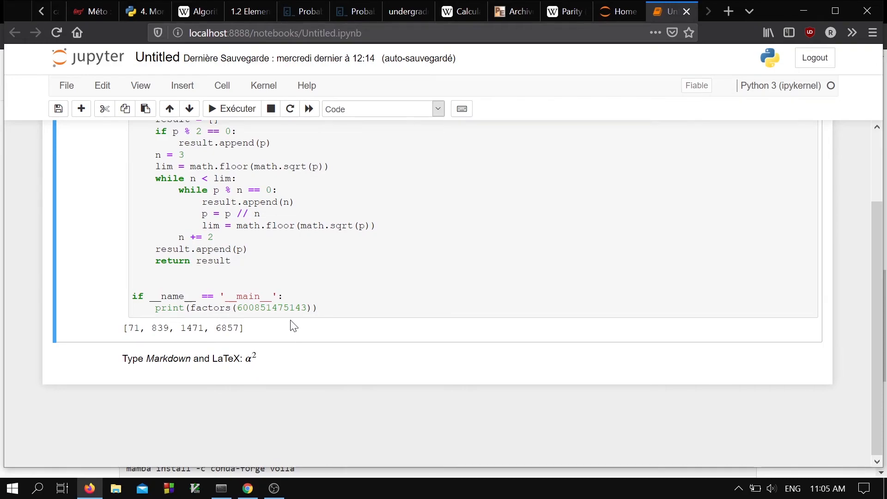
{"action": "scroll", "coordinate": [292, 326], "scroll_direction": "up", "scroll_amount": 3}
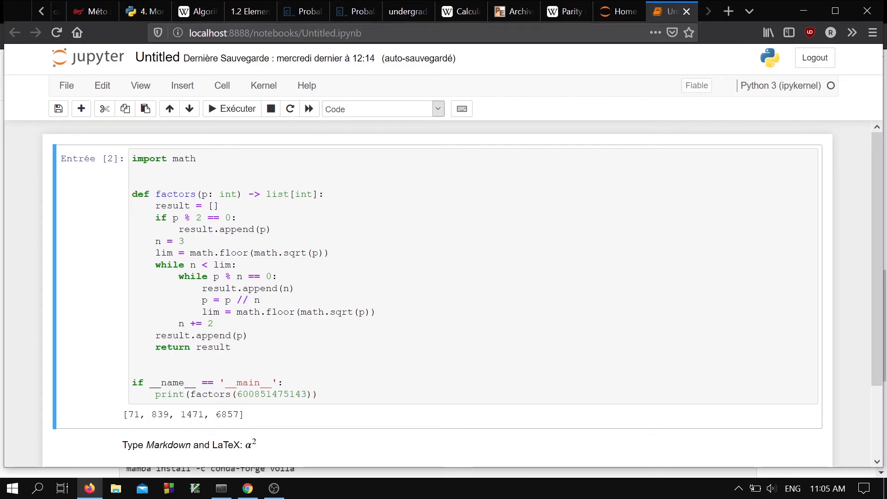
Step: Close and halt the Untitled notebook, and shut down the Jupyter server from the file list page
{"action": "left_click", "coordinate": [67, 85]}
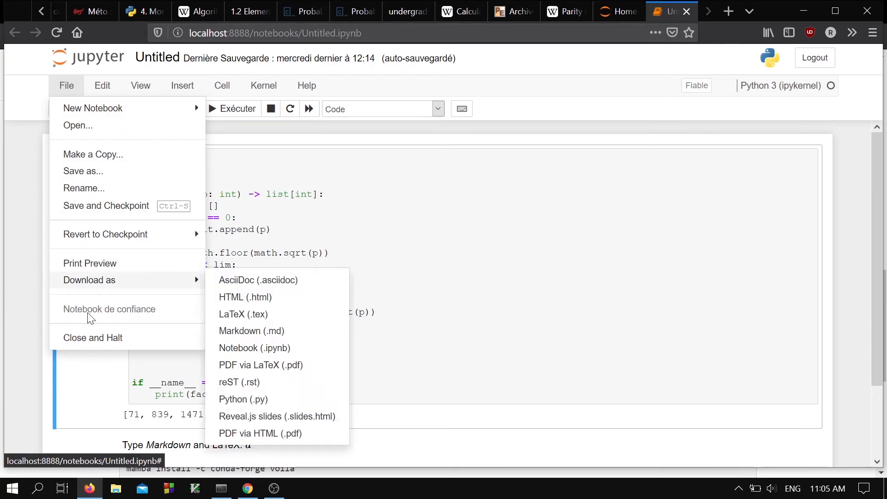
{"action": "left_click", "coordinate": [95, 338]}
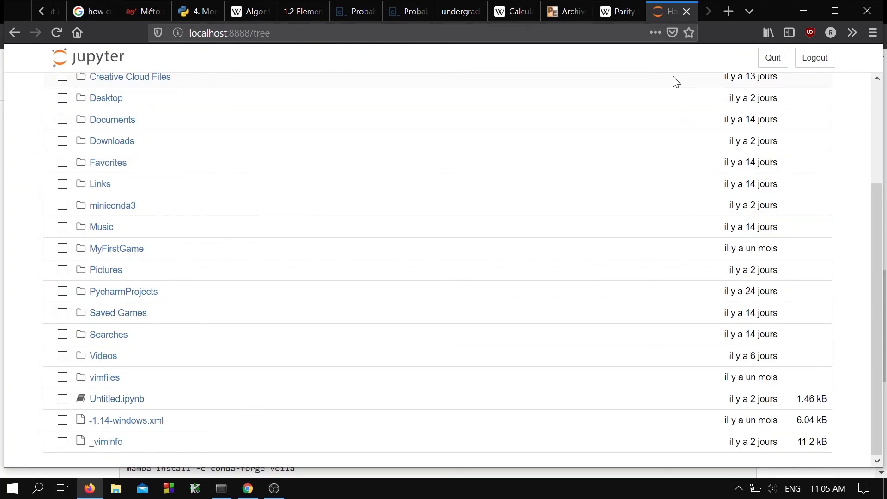
{"action": "left_click", "coordinate": [781, 61]}
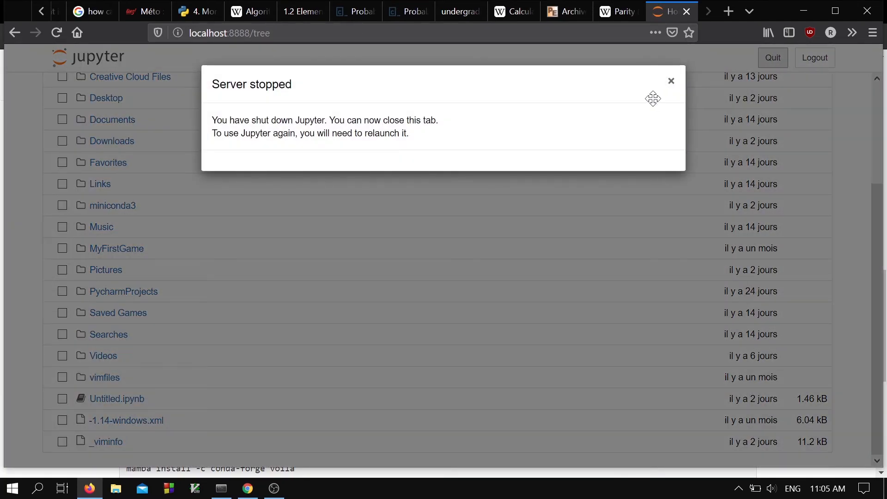
{"action": "left_click", "coordinate": [671, 81]}
Step: Close the Jupyter page with its browser window, and close Anaconda Prompt
{"action": "left_click", "coordinate": [686, 11]}
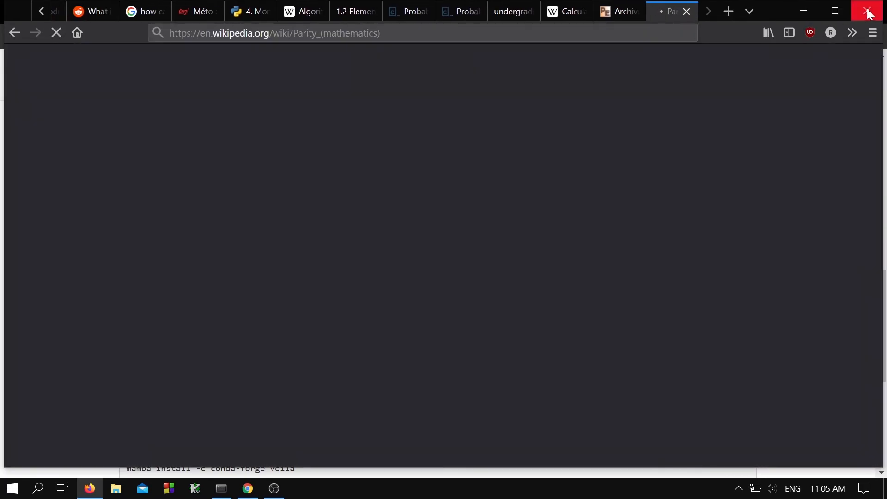
{"action": "left_click", "coordinate": [867, 11]}
{"action": "left_click", "coordinate": [681, 81]}
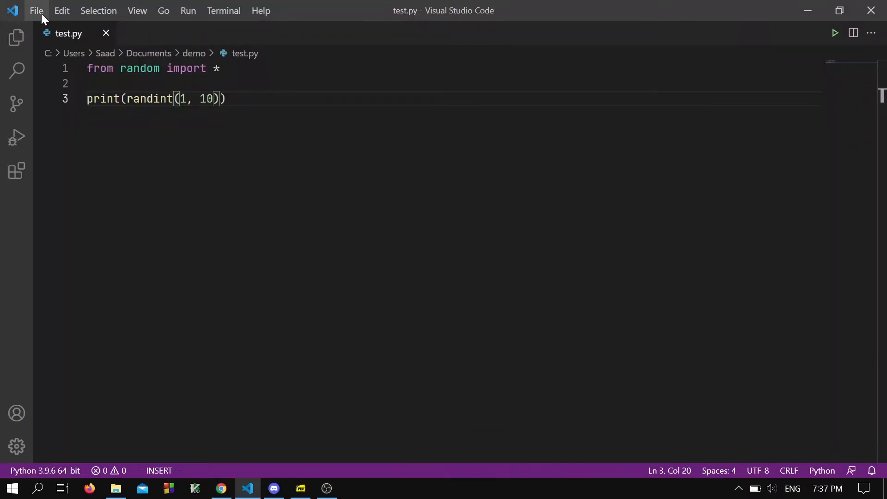
Step: In Visual Studio Code, open the existing file Untitled.ipynb from the user's home folder
{"action": "left_click", "coordinate": [37, 11]}
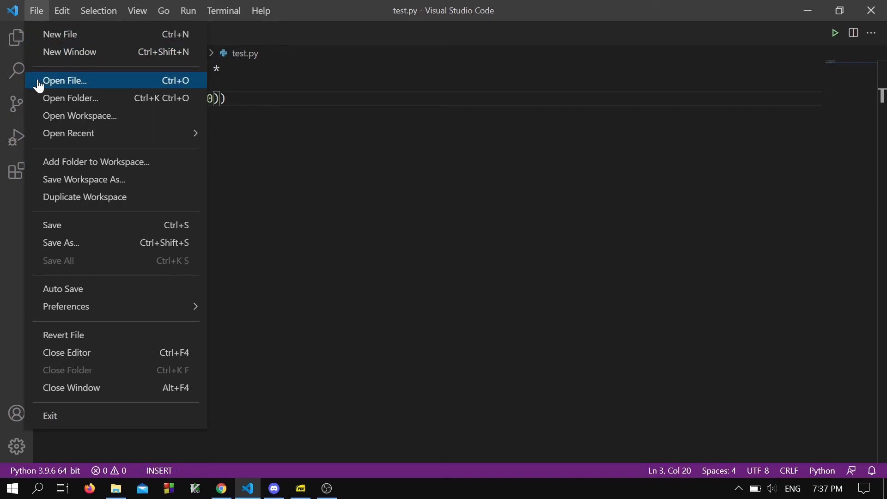
{"action": "left_click", "coordinate": [88, 82]}
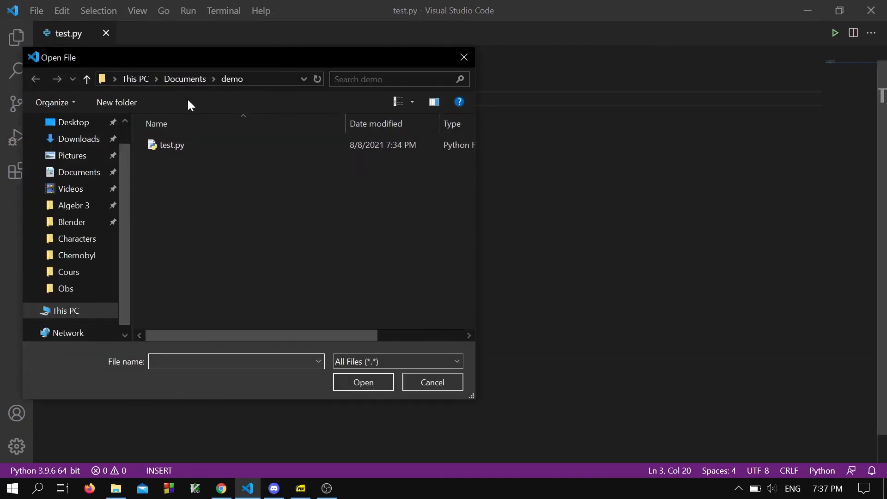
{"action": "left_click", "coordinate": [106, 78]}
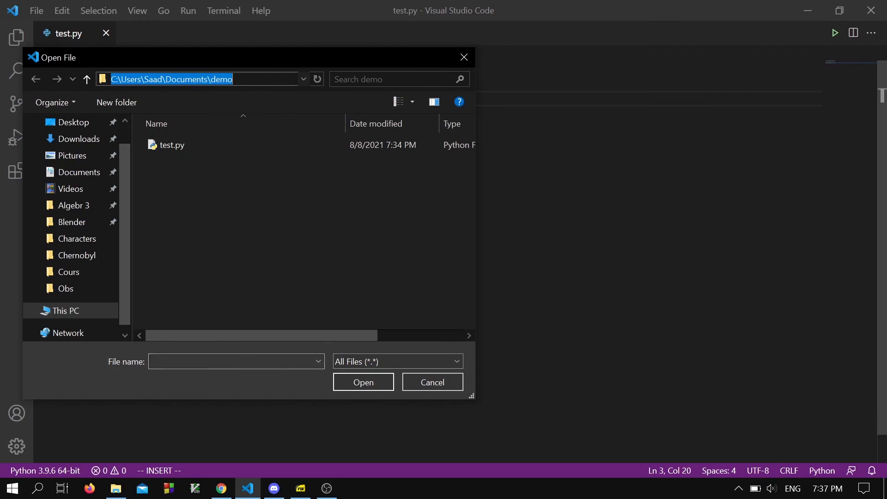
{"action": "left_click", "coordinate": [234, 190]}
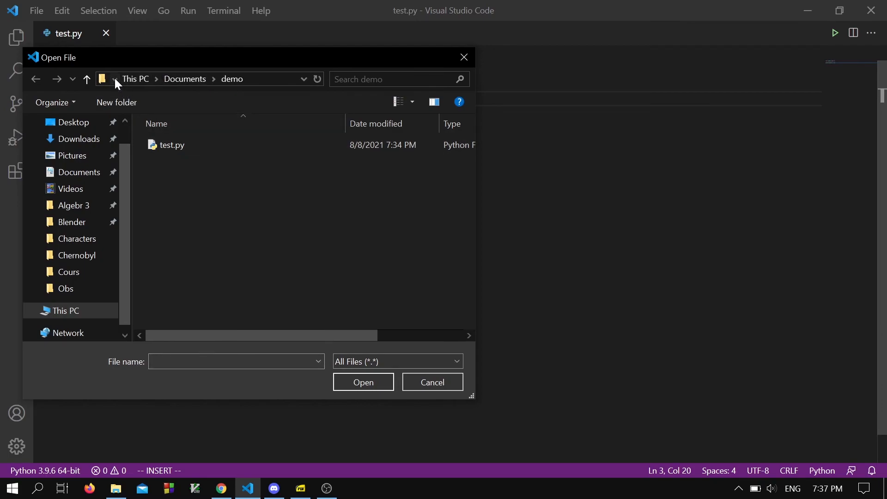
{"action": "left_click", "coordinate": [115, 78]}
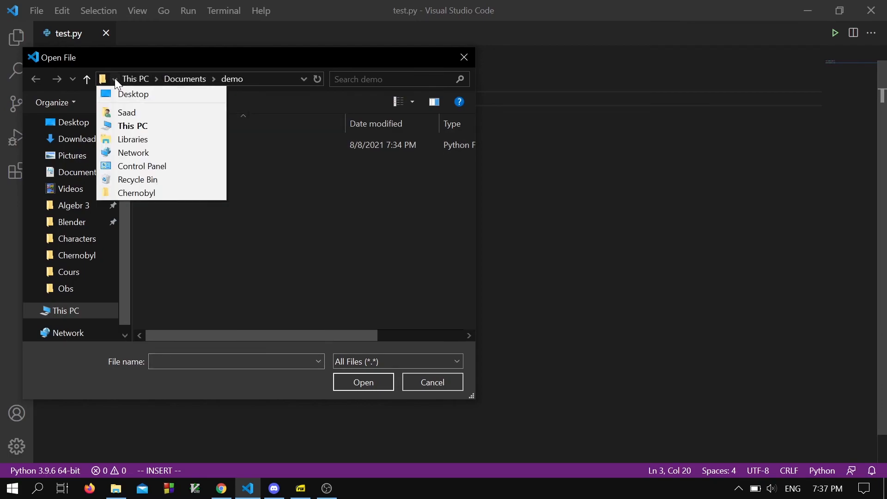
{"action": "left_click", "coordinate": [123, 112]}
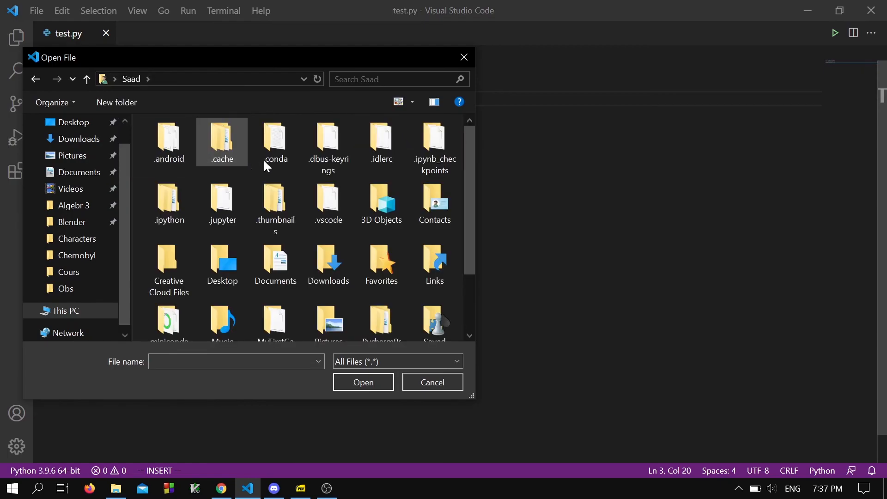
{"action": "scroll", "coordinate": [292, 177], "scroll_direction": "down", "scroll_amount": 2}
{"action": "left_click", "coordinate": [434, 315]}
{"action": "double_click", "coordinate": [433, 313]}
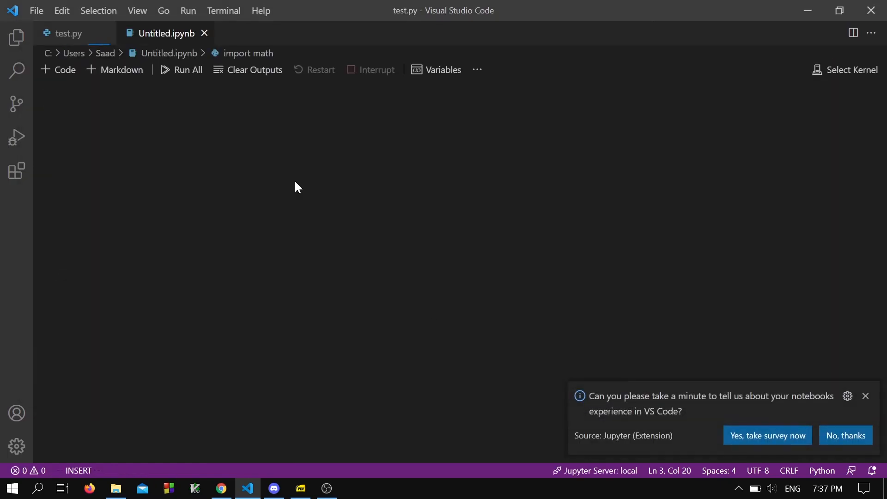
Step: Decline the notebooks survey and look through the code and output of Untitled.ipynb
{"action": "left_click", "coordinate": [844, 435]}
{"action": "scroll", "coordinate": [444, 268], "scroll_direction": "down", "scroll_amount": 3}
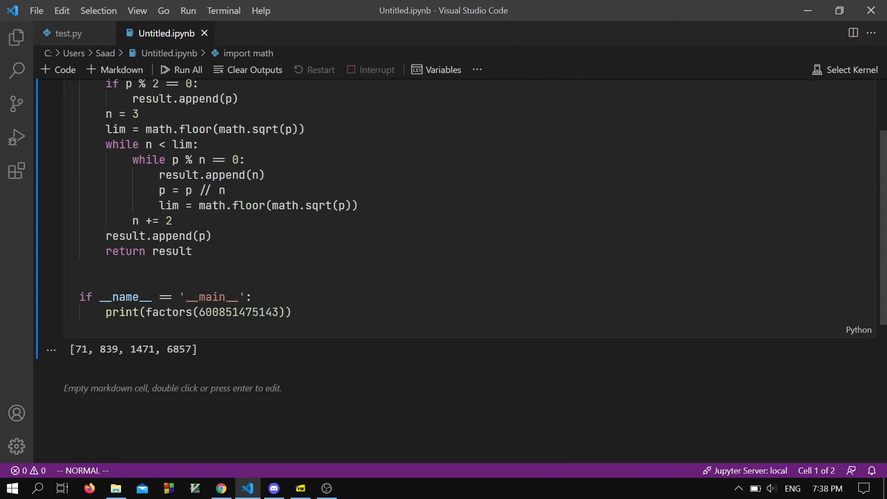
{"action": "scroll", "coordinate": [443, 268], "scroll_direction": "up", "scroll_amount": 3}
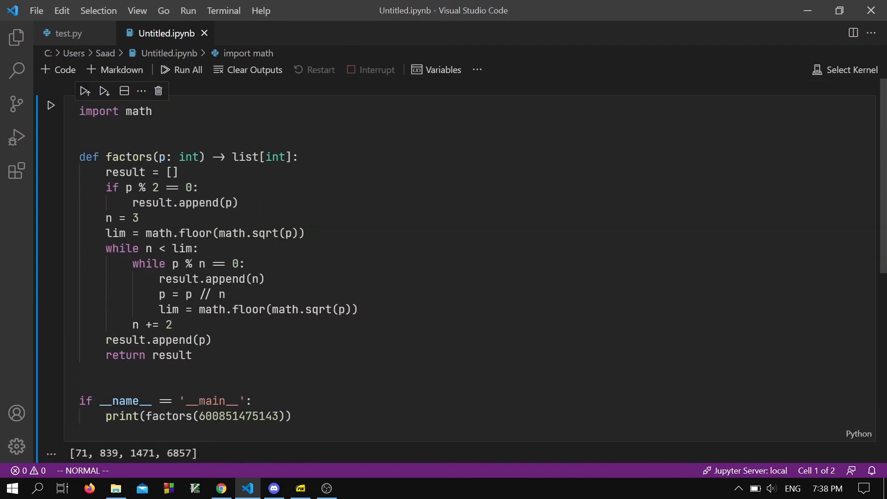